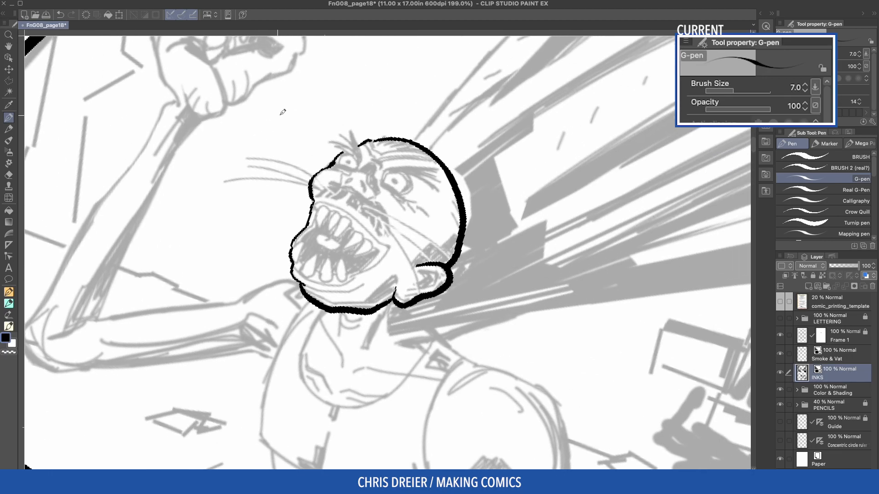
Step: Ink the far eye's bristly brow and both eyes of the screaming head with the G-pen at size 5
left_click_drag(330, 142, 357, 148)
left_click_drag(348, 129, 359, 166)
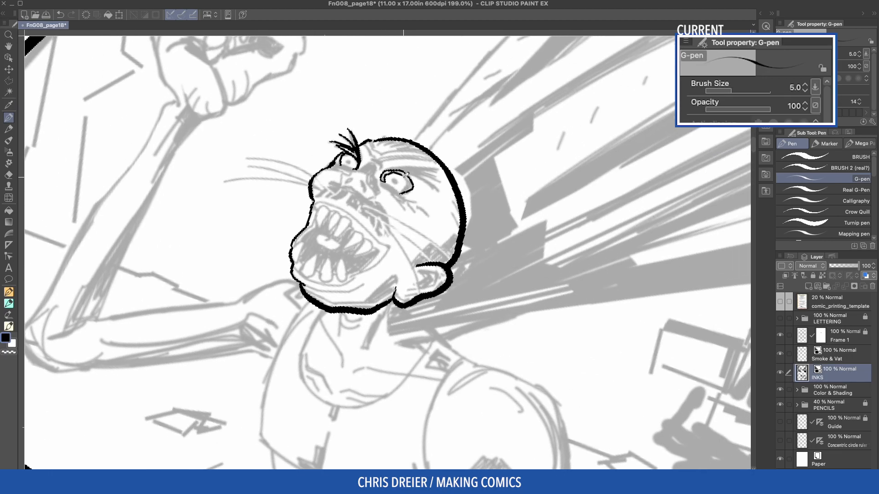
left_click(349, 161)
left_click_drag(186, 124, 350, 430)
Step: Ink the spiky angry brow and heavy lid lines around the near eye
left_click_drag(308, 275, 309, 243)
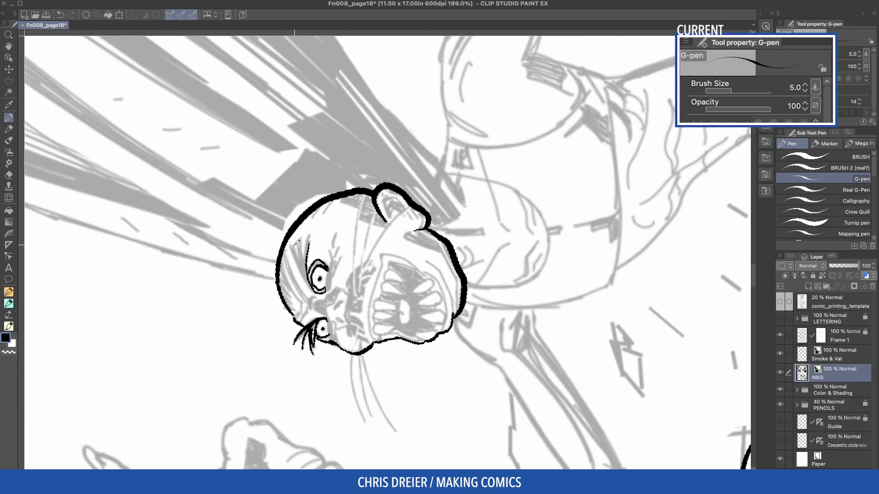
mouse_move(313, 287)
left_mouse_down()
mouse_move(298, 252)
mouse_move(306, 270)
mouse_move(303, 238)
left_mouse_up()
left_click_drag(314, 269, 308, 237)
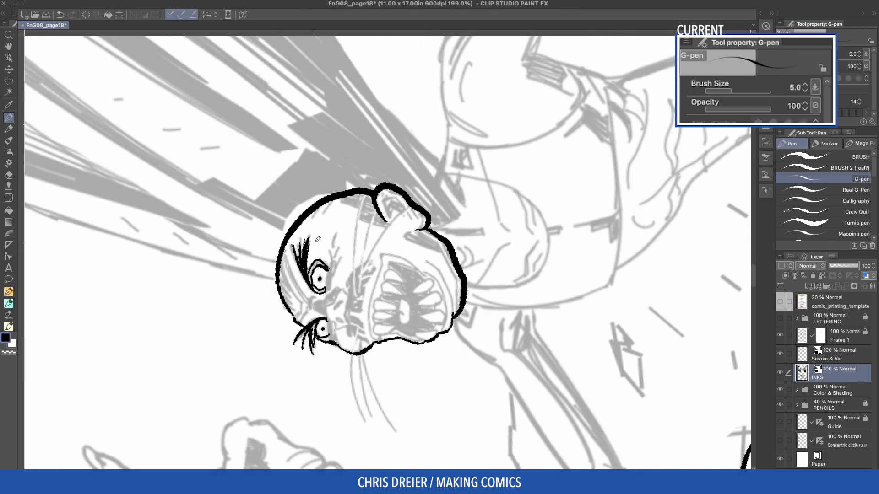
left_click_drag(333, 264, 328, 291)
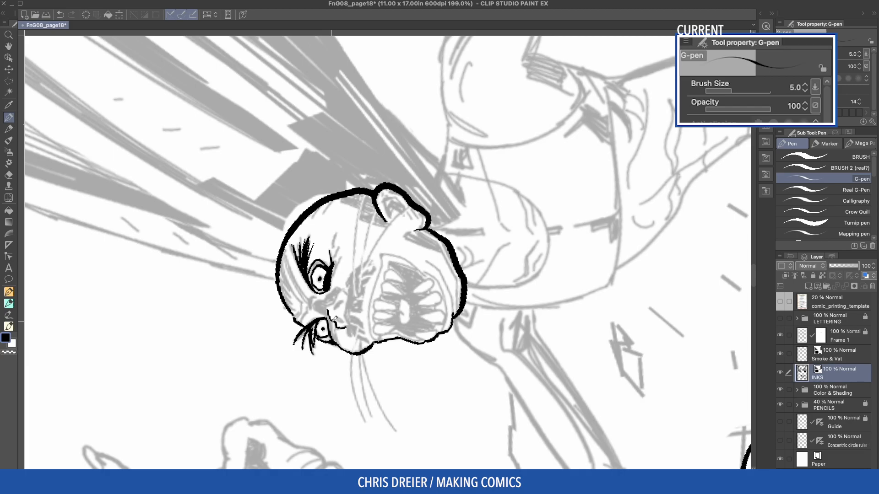
Step: Ink the nose bridge and nostrils, adding solid black shadows between the eyes and beneath the nose
left_click_drag(260, 276, 323, 316)
mouse_move(374, 306)
left_mouse_down()
mouse_move(366, 322)
mouse_move(311, 200)
mouse_move(322, 184)
mouse_move(308, 198)
mouse_move(426, 168)
left_mouse_up()
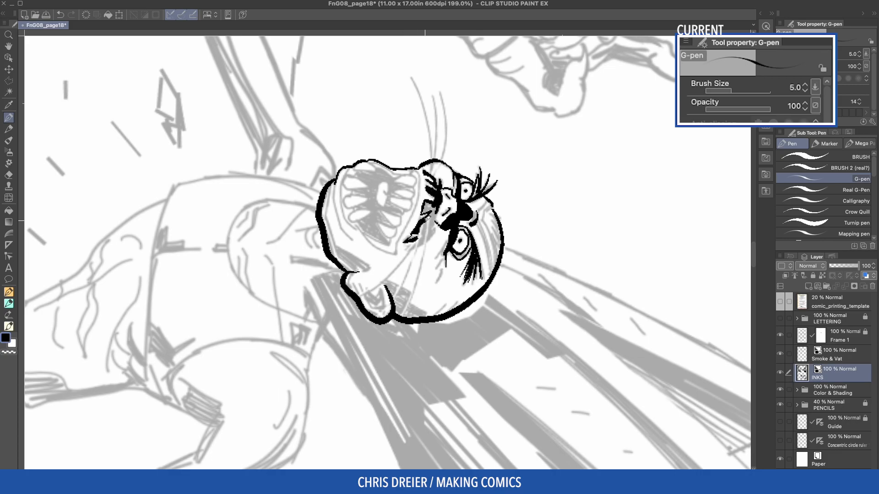
left_click_drag(441, 224, 411, 249)
mouse_move(441, 216)
left_mouse_down()
mouse_move(428, 235)
mouse_move(437, 204)
left_mouse_up()
left_click_drag(437, 207, 422, 239)
Step: Ink the black moustache, the outline of the open mouth, and the fold lines along the jaw
mouse_move(424, 210)
left_mouse_down()
mouse_move(431, 202)
mouse_move(315, 225)
mouse_move(299, 275)
left_mouse_up()
mouse_move(299, 277)
left_mouse_down()
mouse_move(395, 197)
mouse_move(404, 276)
left_mouse_up()
left_click_drag(413, 271, 388, 329)
left_click_drag(330, 243, 350, 324)
left_click_drag(320, 259, 362, 328)
left_click_drag(318, 293, 352, 344)
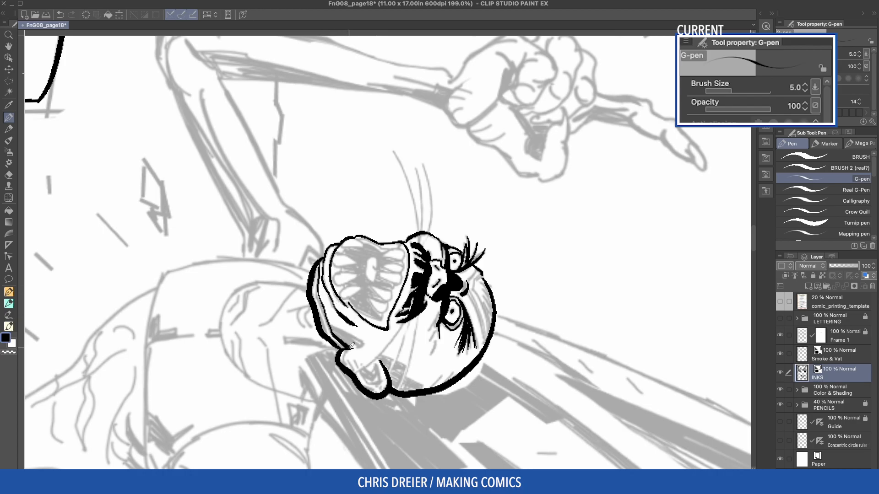
Step: Clean up the mouth edge with transparent ink and outline the first upper fangs in black
key("minus")
key("asciicircum")
key("minus")
key("c")
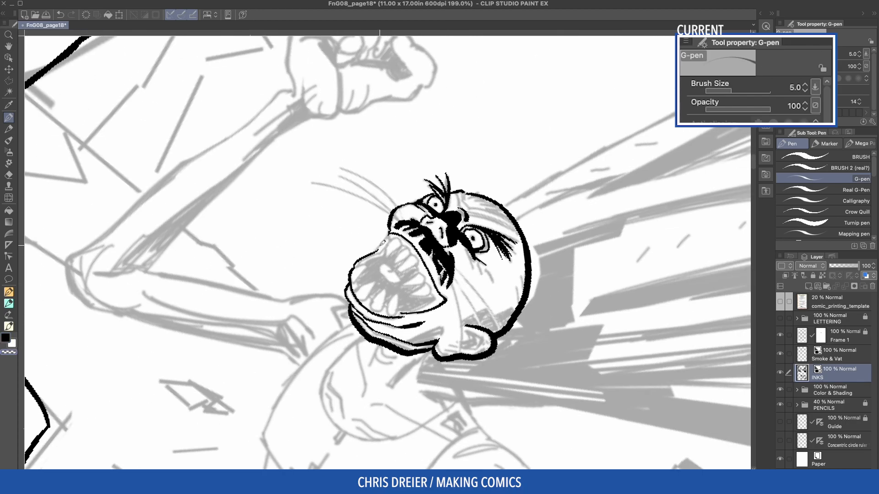
key("c")
left_click_drag(389, 228, 387, 241)
left_click_drag(352, 248, 360, 275)
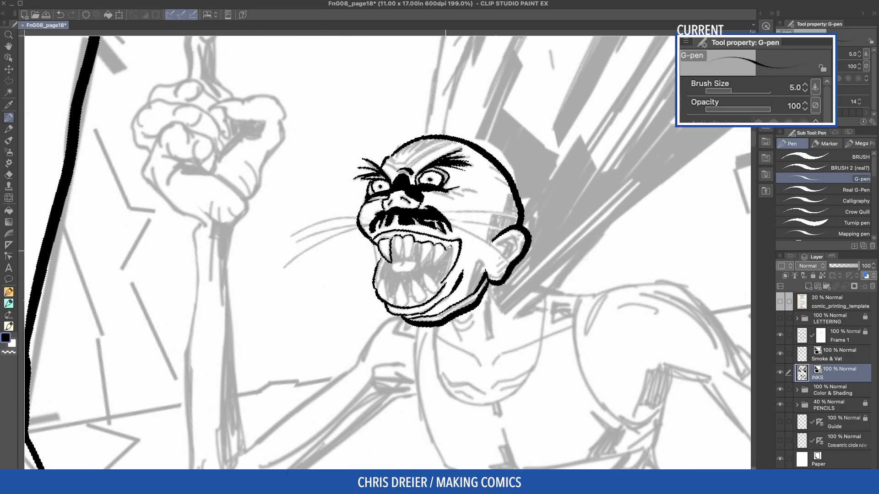
Step: Outline the remaining upper and lower teeth inside the open mouth
key("asciicircum")
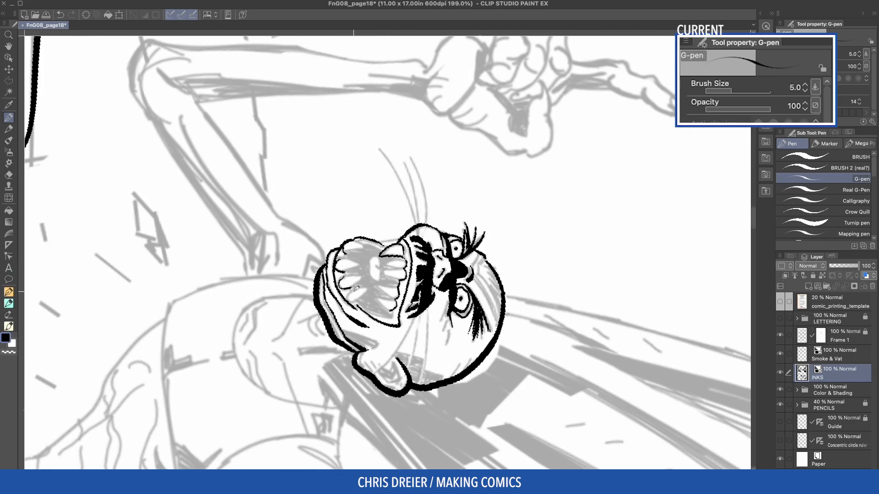
key("asciicircum")
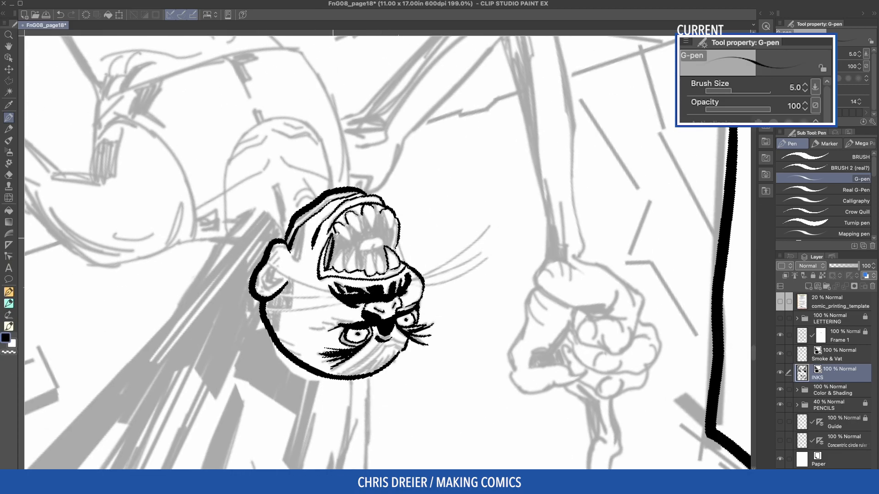
left_click_drag(345, 248, 360, 265)
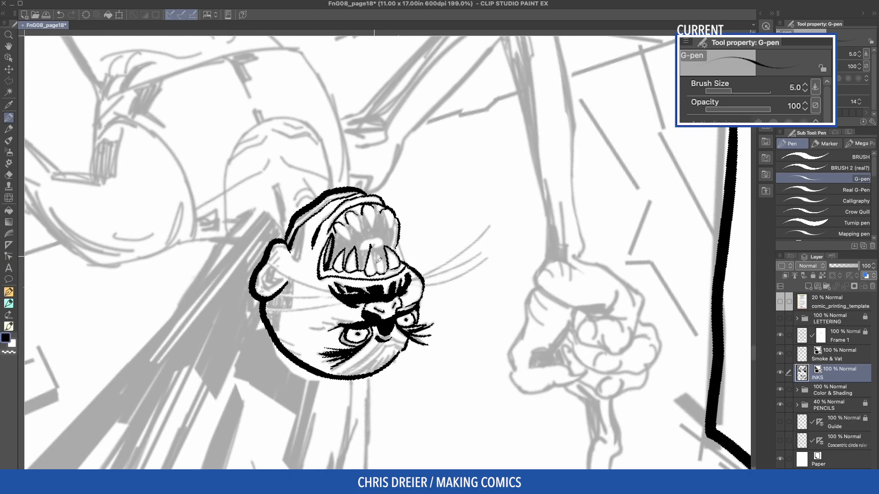
key("asciicircum")
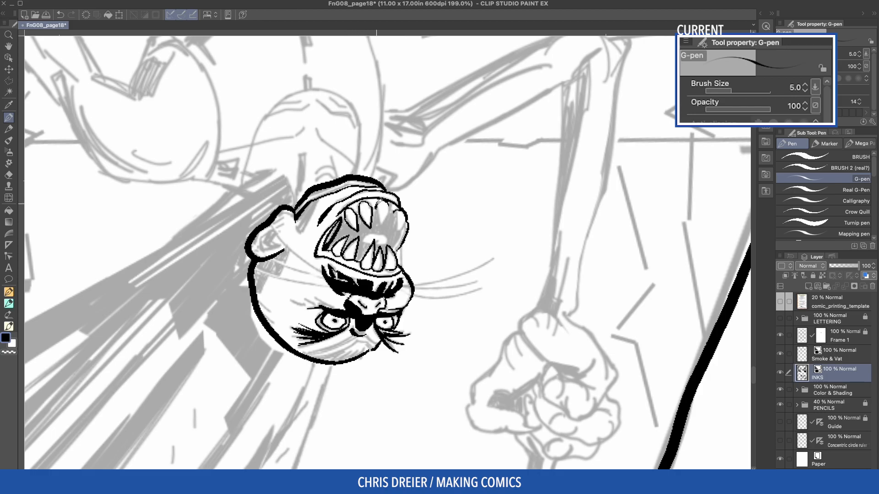
key("minus")
mouse_move(401, 236)
left_mouse_down()
mouse_move(252, 289)
mouse_move(379, 276)
left_mouse_up()
Step: Fill the gaps between the teeth inside the mouth with solid black, using the current layer as reference
key("g")
left_click(380, 257)
key("ctrl+z")
left_click(384, 277)
key("p")
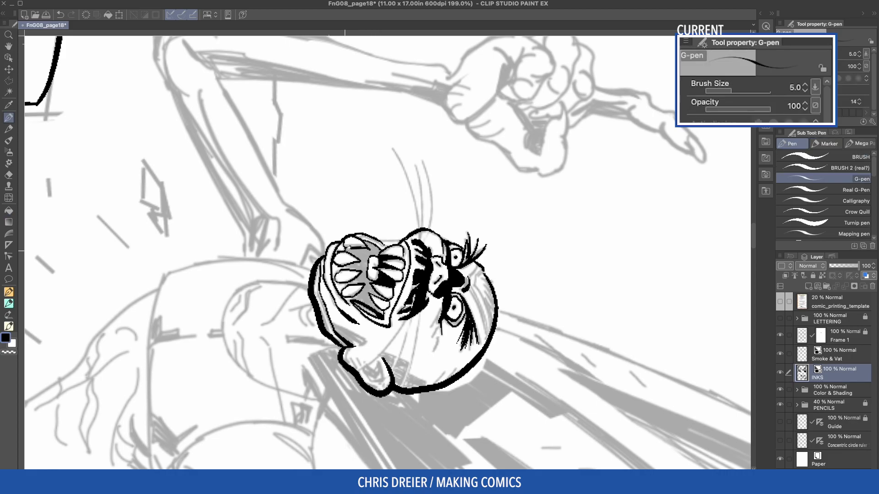
key("g")
left_click(346, 275)
key("equal")
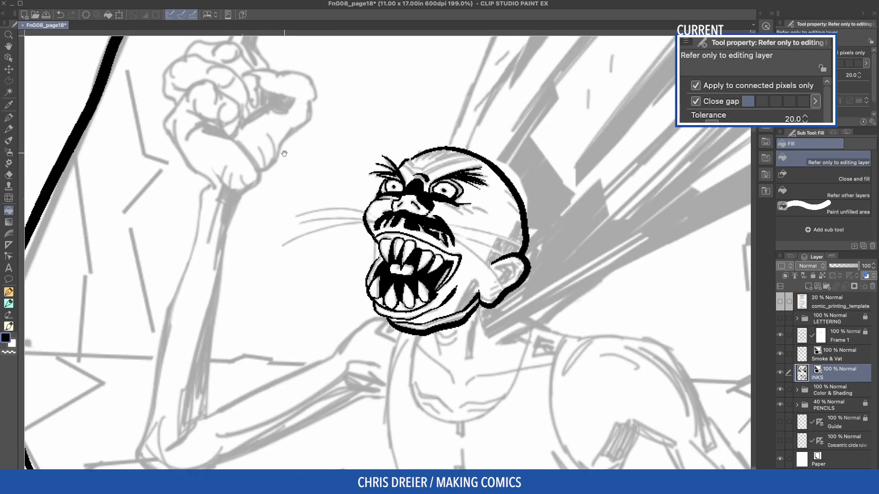
Step: Ink the inner folds of the ear, the hatching on the jaw, and the hairline above the ear
key("p")
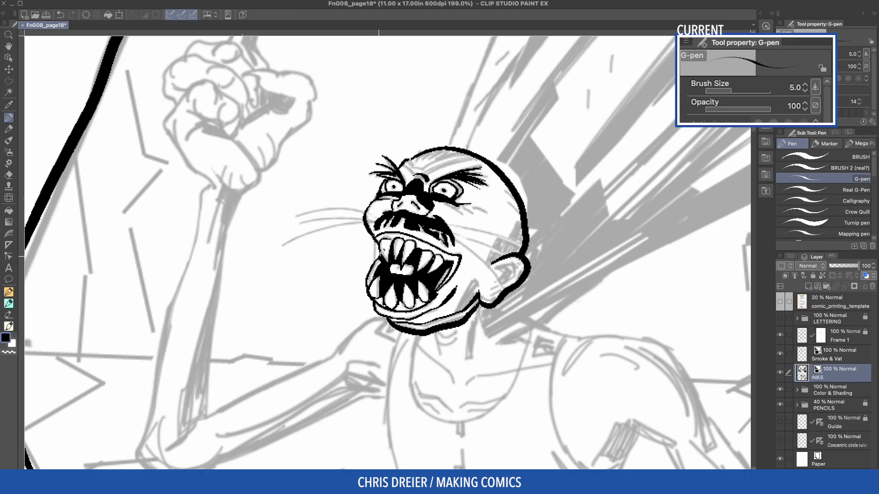
left_click_drag(476, 285, 456, 311)
left_click_drag(522, 210, 515, 229)
mouse_move(522, 261)
left_mouse_down()
mouse_move(450, 349)
mouse_move(328, 351)
mouse_move(502, 258)
mouse_move(416, 362)
left_mouse_up()
left_click_drag(474, 217, 474, 235)
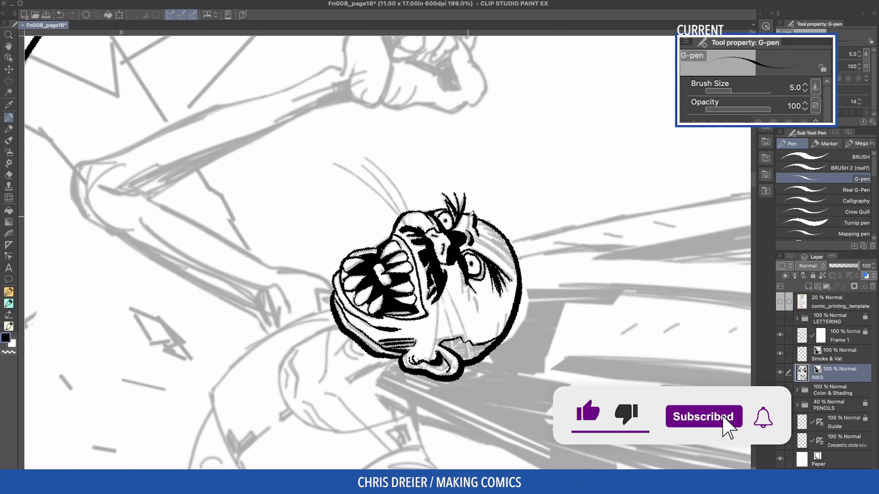
Step: Ink the forehead creases and the curved hair lines along the front of the scalp
left_click_drag(356, 63, 536, 129)
mouse_move(440, 294)
left_mouse_down()
mouse_move(450, 174)
mouse_move(459, 236)
left_mouse_up()
left_click_drag(462, 197, 454, 245)
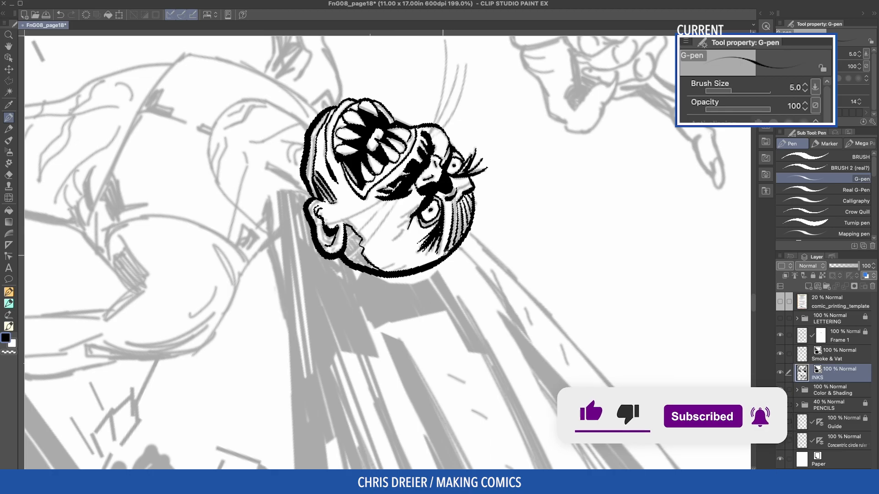
left_click_drag(439, 205, 368, 201)
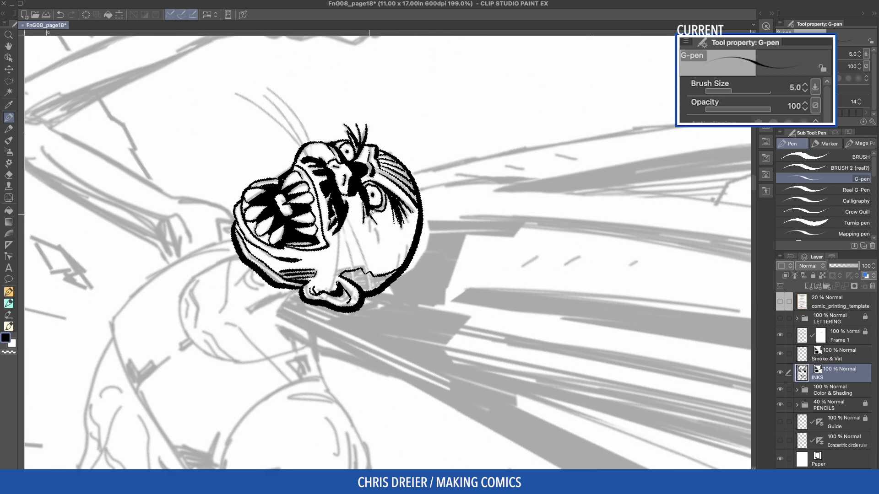
Step: Hatch the back of the scalp and fill the hair patch above the ear with solid black
left_click_drag(389, 251, 383, 275)
left_click_drag(383, 257, 377, 278)
key("g")
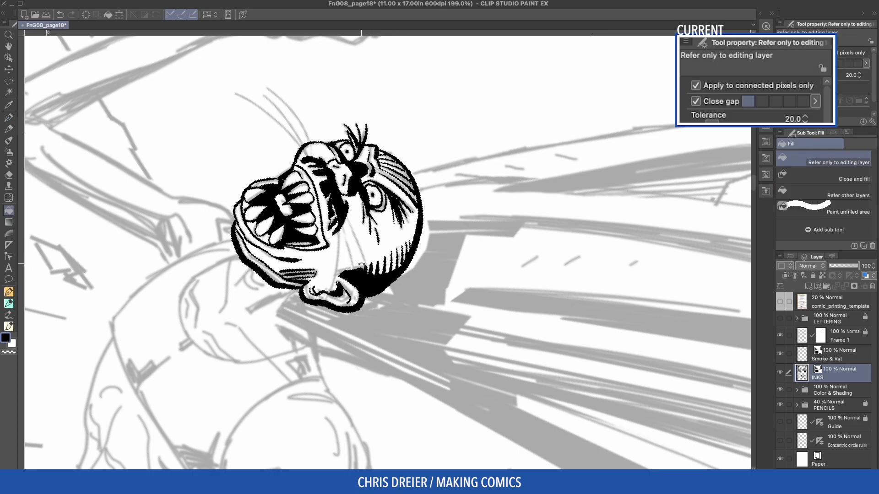
key("ctrl+alt+0")
left_click_drag(330, 251, 403, 252)
mouse_move(359, 206)
left_mouse_down()
mouse_move(417, 205)
mouse_move(397, 185)
mouse_move(420, 222)
left_mouse_up()
Step: Touch up the face and scalp linework, alternating between transparent and black ink
key("p")
key("c")
key("c")
key("c")
left_click_drag(394, 189, 410, 199)
left_click_drag(240, 125, 270, 357)
key("c")
left_click_drag(333, 222, 324, 242)
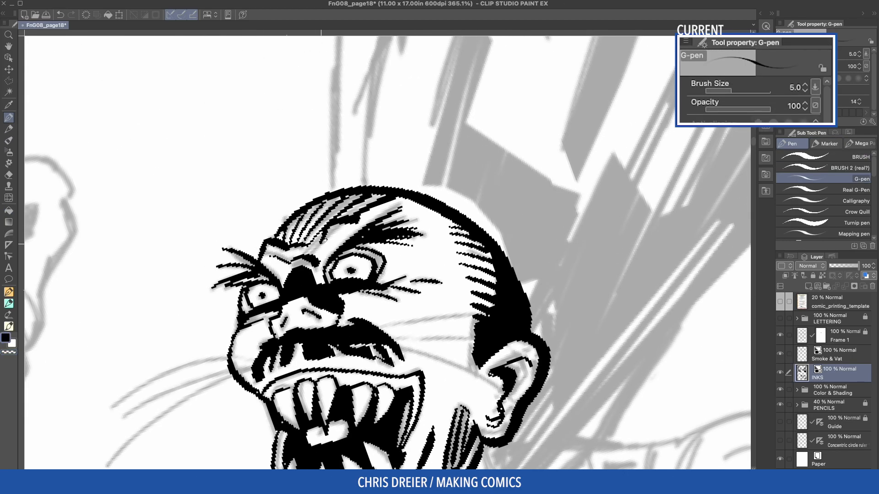
Step: Ink the long whiskers sweeping out past the face and back across the cheek toward the ear
mouse_move(239, 145)
left_mouse_down()
mouse_move(222, 147)
mouse_move(253, 239)
mouse_move(397, 122)
left_mouse_up()
left_click_drag(332, 121, 396, 217)
left_click_drag(371, 131, 408, 240)
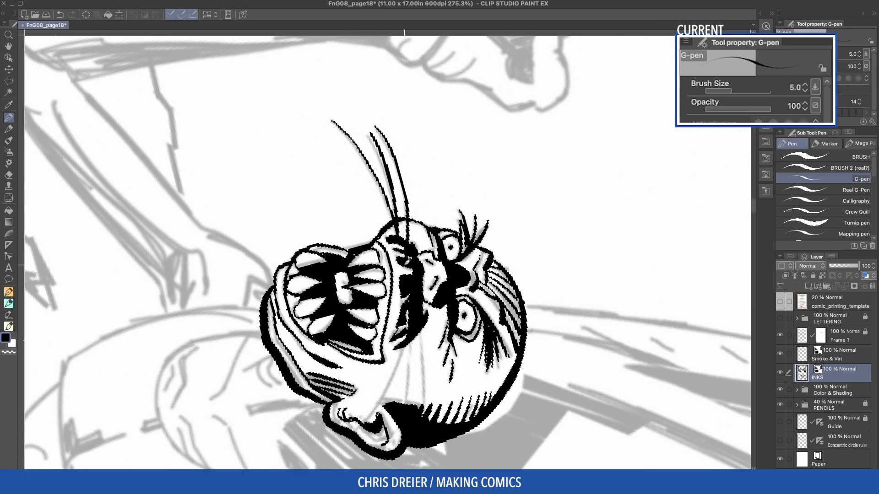
left_click_drag(405, 326, 364, 418)
left_click_drag(411, 343, 413, 406)
left_click_drag(418, 333, 424, 416)
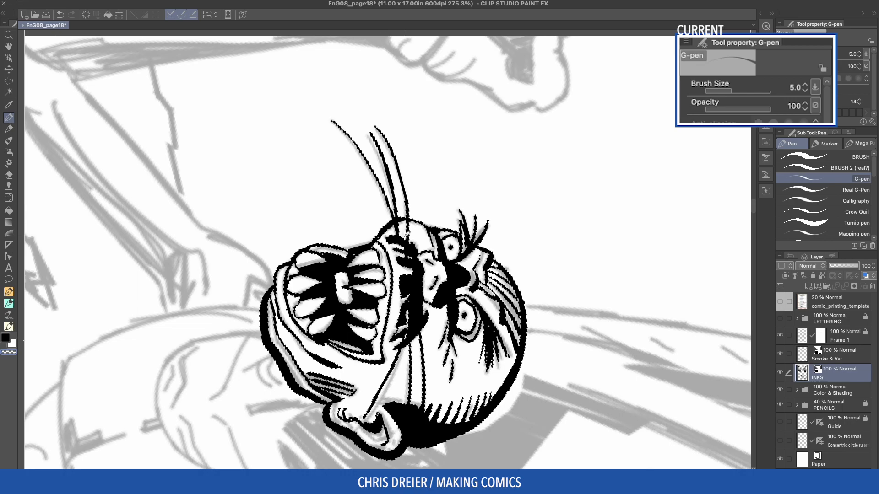
scroll(411, 338, "down", 1)
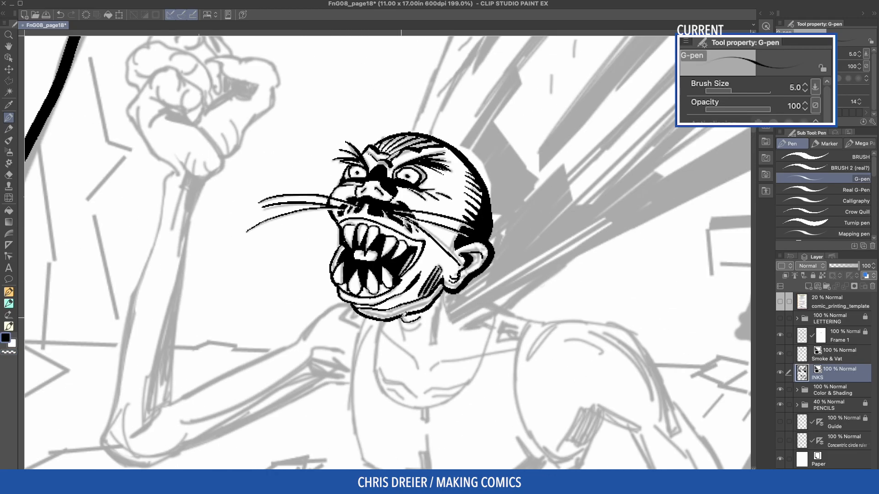
Step: Ink the throat and neck tendons, and draw the curved neckline of the tank top
mouse_move(403, 320)
left_mouse_down()
mouse_move(425, 320)
mouse_move(406, 345)
mouse_move(433, 343)
left_mouse_up()
left_click_drag(452, 314, 456, 324)
left_click_drag(447, 293, 453, 320)
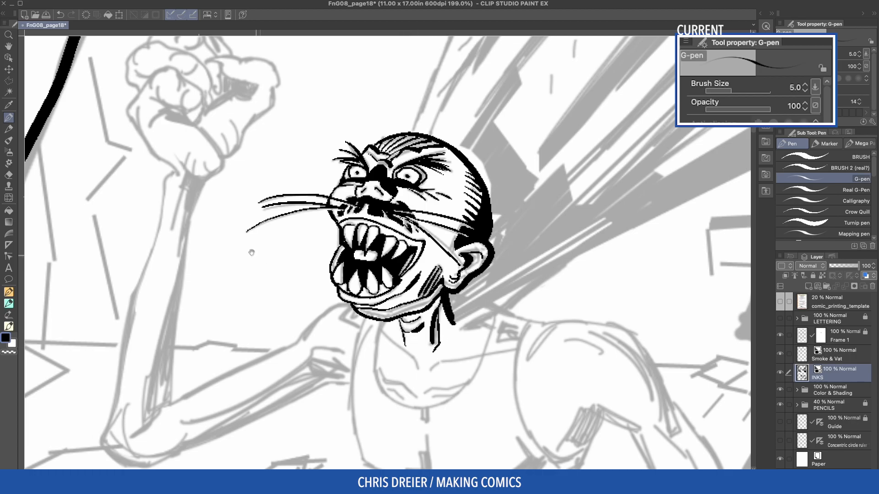
left_click_drag(265, 258, 243, 189)
mouse_move(476, 232)
left_mouse_down()
mouse_move(444, 314)
mouse_move(393, 334)
left_mouse_up()
mouse_move(366, 246)
left_mouse_down()
mouse_move(360, 305)
mouse_move(399, 334)
left_mouse_up()
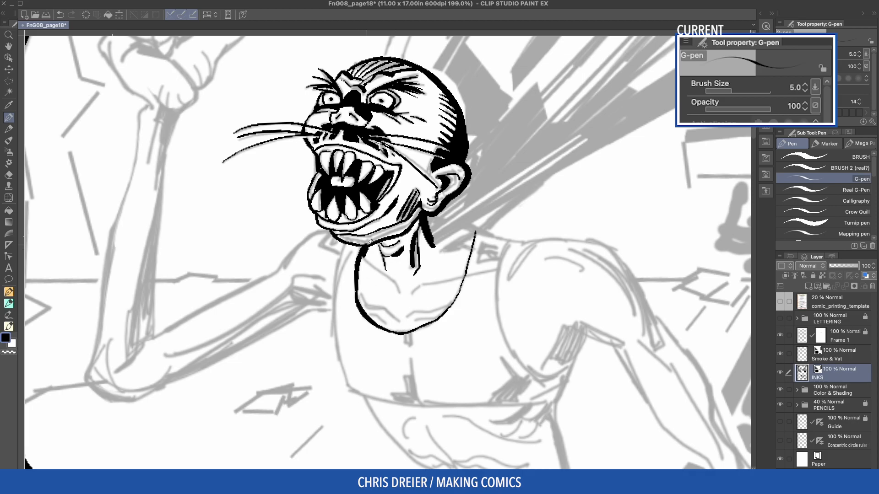
Step: Ink the tank top's shoulder strap and the shoulder contour beside it with the G-pen at size 8
mouse_move(229, 194)
left_mouse_down()
mouse_move(356, 86)
mouse_move(357, 45)
mouse_move(397, 45)
left_mouse_up()
left_click_drag(451, 275, 450, 309)
mouse_move(451, 275)
left_mouse_down()
mouse_move(449, 316)
mouse_move(388, 243)
mouse_move(391, 256)
left_mouse_up()
left_click_drag(389, 258, 414, 310)
mouse_move(414, 311)
left_mouse_down()
mouse_move(451, 258)
mouse_move(389, 103)
left_mouse_up()
key("[")
key("[")
key("]")
key("]")
key("]")
key("]")
mouse_move(375, 148)
left_mouse_down()
mouse_move(389, 245)
mouse_move(379, 277)
left_mouse_up()
mouse_move(397, 238)
left_mouse_down()
mouse_move(395, 162)
mouse_move(378, 315)
mouse_move(376, 214)
mouse_move(366, 301)
mouse_move(385, 236)
left_mouse_up()
Step: Trim the shoulder inking with transparent ink and continue its contour in black
key("c")
mouse_move(353, 139)
left_mouse_down()
mouse_move(359, 163)
mouse_move(383, 184)
left_mouse_up()
key("c")
mouse_move(360, 117)
left_mouse_down()
mouse_move(388, 245)
mouse_move(348, 378)
left_mouse_up()
left_click_drag(348, 378, 380, 224)
Step: Ink the heavy shadow-side contours of the raised pointing finger and the fist below it
mouse_move(395, 187)
left_mouse_down()
mouse_move(363, 290)
mouse_move(386, 192)
left_mouse_up()
left_click_drag(363, 300, 365, 317)
mouse_move(372, 177)
left_mouse_down()
mouse_move(352, 228)
mouse_move(358, 303)
left_mouse_up()
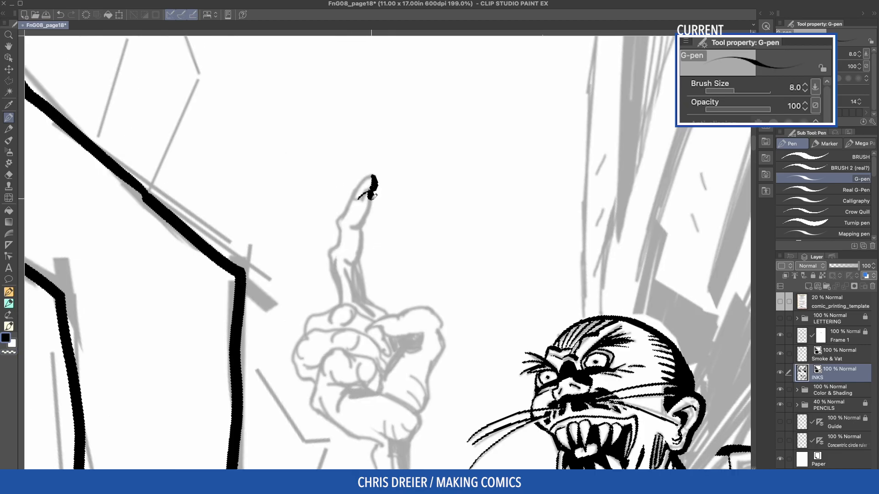
mouse_move(356, 264)
left_mouse_down()
mouse_move(366, 280)
mouse_move(363, 304)
left_mouse_up()
mouse_move(365, 300)
left_mouse_down()
mouse_move(388, 312)
mouse_move(370, 224)
mouse_move(413, 242)
mouse_move(413, 274)
mouse_move(387, 328)
mouse_move(335, 236)
mouse_move(346, 286)
mouse_move(293, 305)
left_mouse_up()
left_click_drag(321, 293, 293, 242)
Step: Ink the raised forearm's heavy contour from the wrist down to the elbow
mouse_move(280, 204)
left_mouse_down()
mouse_move(276, 272)
mouse_move(289, 235)
mouse_move(344, 427)
mouse_move(302, 338)
left_mouse_up()
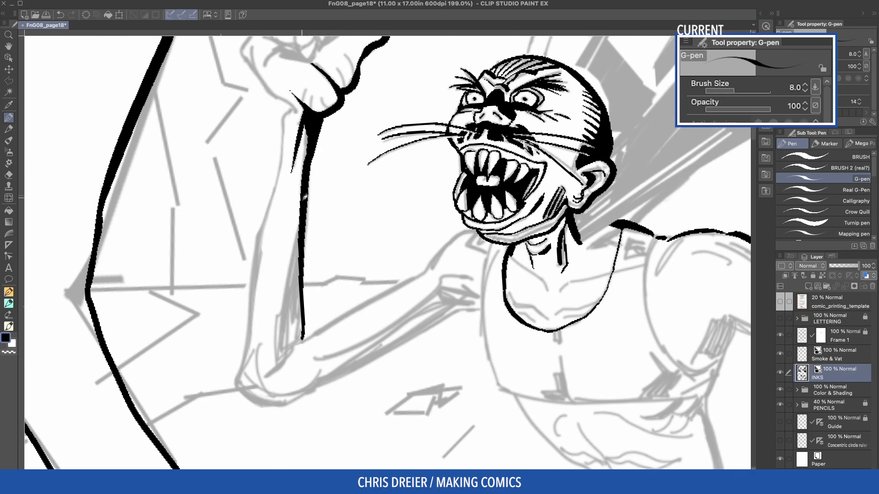
left_click_drag(302, 192, 282, 297)
left_click_drag(289, 295, 277, 361)
left_click_drag(307, 334, 268, 376)
Step: Ink the heavy outer contour of the lowered arm down to the wrist
mouse_move(238, 46)
left_mouse_down()
mouse_move(236, 273)
mouse_move(363, 204)
left_mouse_up()
mouse_move(351, 171)
left_mouse_down()
mouse_move(366, 205)
mouse_move(355, 240)
mouse_move(341, 248)
left_mouse_up()
mouse_move(327, 187)
left_mouse_down()
mouse_move(353, 205)
mouse_move(339, 249)
mouse_move(326, 226)
mouse_move(337, 249)
left_mouse_up()
left_click_drag(337, 244, 316, 264)
left_click_drag(412, 411, 508, 142)
mouse_move(590, 391)
left_mouse_down()
mouse_move(221, 325)
mouse_move(211, 297)
left_mouse_up()
left_click_drag(433, 222, 399, 264)
left_click_drag(424, 248, 401, 297)
Step: Ink the outer contour of the rear leg from the thigh down to the panel border
left_click_drag(216, 279, 224, 183)
mouse_move(376, 259)
left_mouse_down()
mouse_move(344, 370)
mouse_move(355, 326)
left_mouse_up()
mouse_move(347, 370)
left_mouse_down()
mouse_move(332, 228)
mouse_move(339, 282)
mouse_move(325, 327)
left_mouse_up()
mouse_move(323, 327)
left_mouse_down()
mouse_move(299, 123)
mouse_move(291, 274)
left_mouse_up()
mouse_move(289, 310)
left_mouse_down()
mouse_move(287, 113)
mouse_move(296, 208)
mouse_move(329, 263)
left_mouse_up()
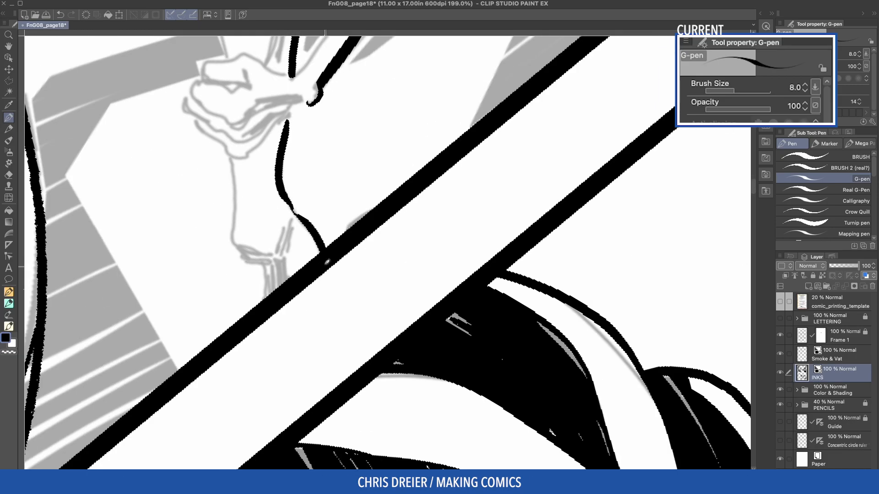
Step: Ink the front leg's heavy contour and tapered knee shadow down to the curved black-banded rim
left_click_drag(261, 188, 365, 318)
left_click_drag(315, 99, 217, 275)
mouse_move(83, 284)
left_mouse_down()
mouse_move(178, 263)
mouse_move(212, 193)
left_mouse_up()
left_click_drag(309, 177, 286, 277)
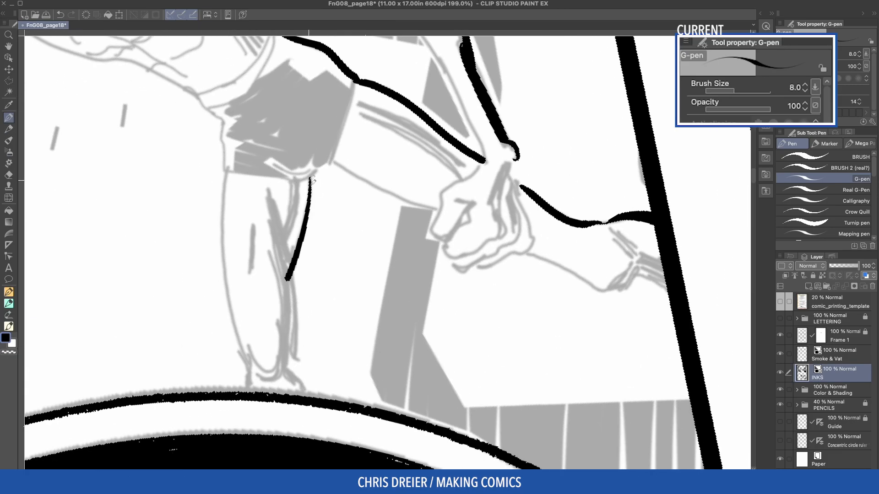
left_click_drag(308, 210, 281, 260)
left_click_drag(289, 239, 287, 197)
mouse_move(266, 151)
left_mouse_down()
mouse_move(295, 270)
mouse_move(301, 352)
left_mouse_up()
left_click_drag(286, 320, 306, 354)
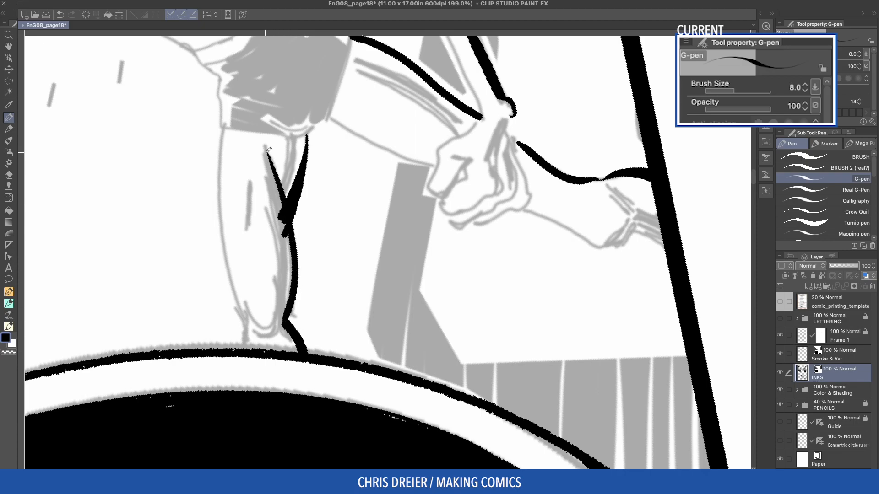
left_click_drag(266, 151, 283, 320)
mouse_move(291, 241)
left_mouse_down()
mouse_move(283, 316)
mouse_move(294, 350)
left_mouse_up()
left_click_drag(295, 350, 281, 323)
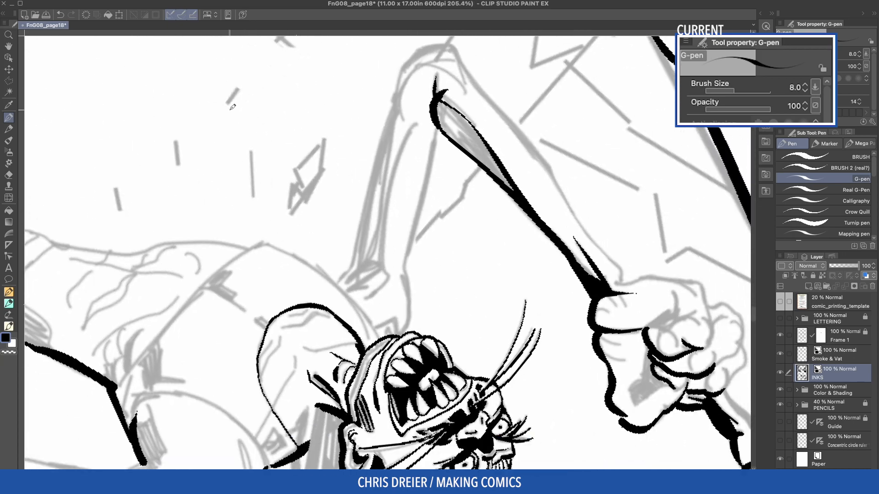
Step: Reduce the G-pen to size 6 and ink the raised arm's upper-arm contour from elbow toward shoulder, redoing the first stroke
key("bracketleft")
mouse_move(435, 125)
left_mouse_down()
mouse_move(402, 275)
mouse_move(410, 304)
mouse_move(402, 333)
left_mouse_up()
key("super+z")
left_click_drag(402, 264, 401, 335)
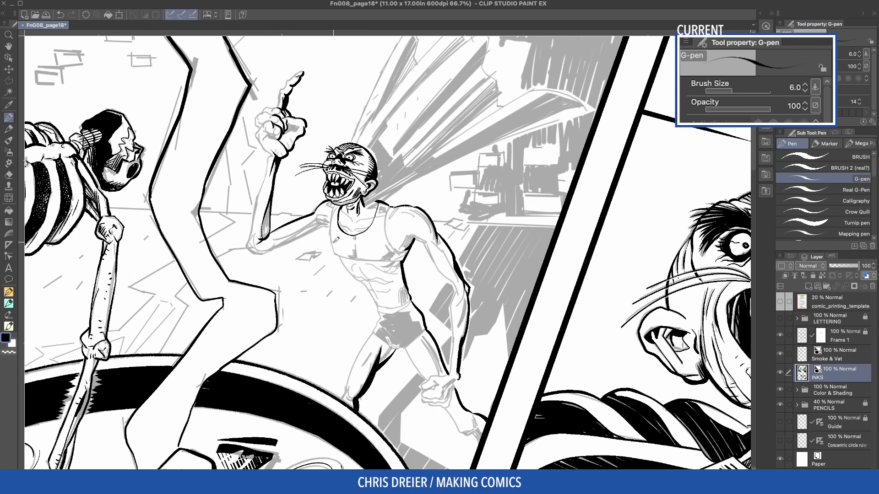
Step: Ink the thinner outlines of the pointing finger, curled fingers and fist with the G-pen at size 5
key("bracketleft")
key("bracketleft")
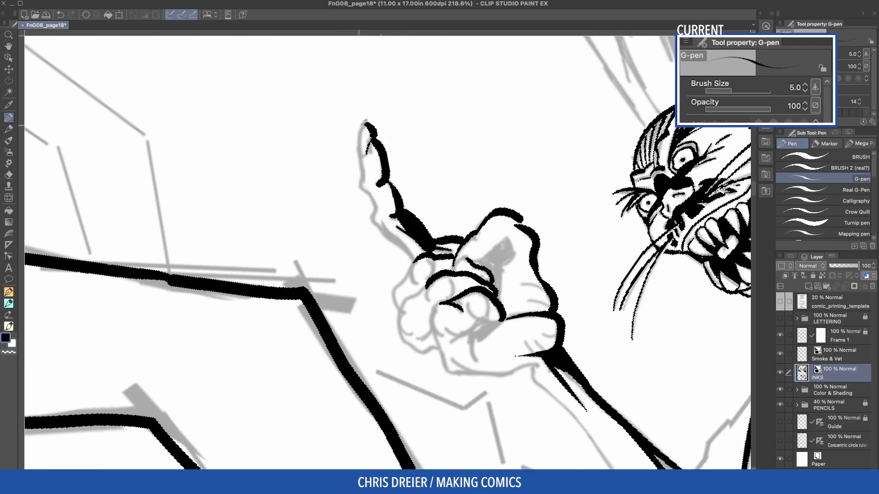
mouse_move(367, 120)
left_mouse_down()
mouse_move(362, 183)
mouse_move(414, 268)
mouse_move(400, 323)
mouse_move(437, 353)
left_mouse_up()
mouse_move(442, 302)
left_mouse_down()
mouse_move(433, 334)
mouse_move(453, 373)
left_mouse_up()
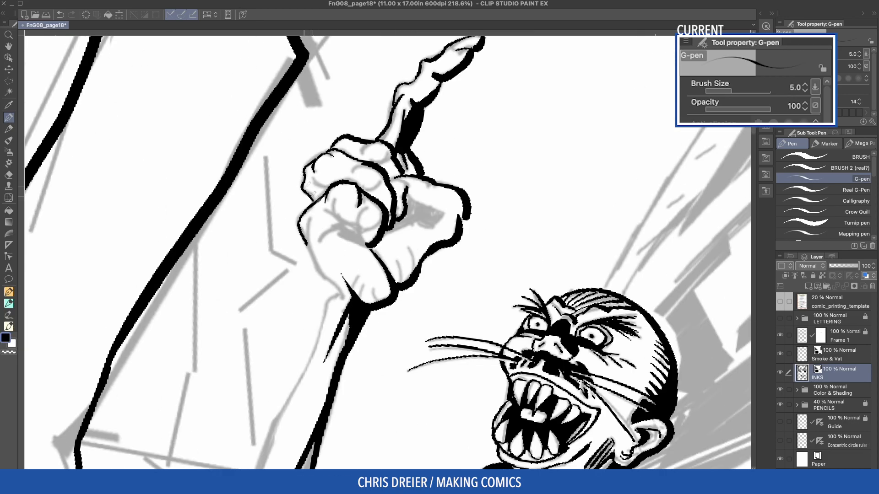
mouse_move(314, 213)
left_mouse_down()
mouse_move(312, 252)
mouse_move(346, 302)
left_mouse_up()
left_click_drag(355, 147, 368, 168)
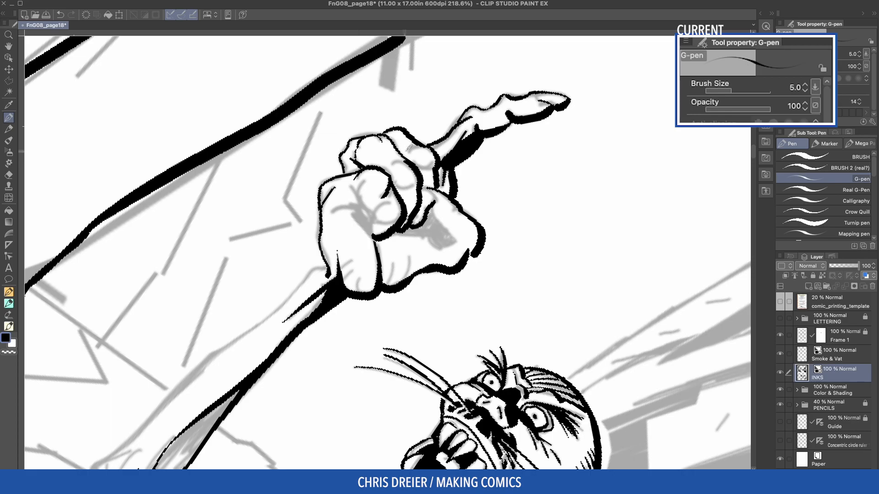
Step: Ink the inner finger creases, knuckle lines and palm shadow edges of the pointing hand
mouse_move(407, 144)
left_mouse_down()
mouse_move(434, 146)
mouse_move(439, 168)
mouse_move(407, 162)
mouse_move(400, 184)
mouse_move(361, 200)
left_mouse_up()
left_click_drag(350, 184, 370, 224)
mouse_move(379, 208)
left_mouse_down()
mouse_move(371, 230)
mouse_move(361, 215)
left_mouse_up()
left_click_drag(392, 254, 390, 283)
mouse_move(402, 253)
left_mouse_down()
mouse_move(406, 282)
mouse_move(414, 278)
left_mouse_up()
left_click_drag(474, 247, 470, 258)
mouse_move(458, 215)
left_mouse_down()
mouse_move(430, 238)
mouse_move(394, 231)
left_mouse_up()
Step: Fill the palm shadow of the pointing hand with solid black
mouse_move(499, 300)
left_mouse_down()
mouse_move(506, 192)
mouse_move(267, 241)
mouse_move(303, 94)
left_mouse_up()
key("g")
left_click(337, 270)
key("ctrl+@")
key("p")
Step: Ink the raised forearm's thin outlines and tendon lines from the wrist down to the elbow
mouse_move(343, 293)
left_mouse_down()
mouse_move(385, 146)
mouse_move(333, 313)
left_mouse_up()
left_click_drag(322, 345, 339, 221)
left_click_drag(350, 189, 328, 304)
left_click_drag(350, 273, 365, 351)
left_click_drag(249, 257, 302, 148)
mouse_move(315, 182)
left_mouse_down()
mouse_move(315, 245)
mouse_move(324, 161)
left_mouse_up()
key("c")
key("c")
Step: Outline the tapered shadow along the raised forearm, redoing one edge, and fill it with solid black
mouse_move(314, 225)
left_mouse_down()
mouse_move(308, 398)
mouse_move(289, 409)
mouse_move(322, 243)
mouse_move(329, 386)
left_mouse_up()
left_click_drag(312, 273, 312, 216)
left_click_drag(314, 183, 322, 263)
key("ctrl+z")
left_click_drag(314, 177, 322, 262)
key("c")
key("c")
key("g")
left_click(389, 190)
key("p")
Step: Ink the armpit folds and their small dark shadow where the raised arm meets the body
mouse_move(321, 302)
left_mouse_down()
mouse_move(285, 198)
mouse_move(369, 377)
mouse_move(427, 378)
left_mouse_up()
mouse_move(428, 379)
left_mouse_down()
mouse_move(405, 352)
mouse_move(472, 247)
mouse_move(443, 198)
mouse_move(451, 185)
mouse_move(443, 202)
left_mouse_up()
left_click_drag(488, 197, 478, 225)
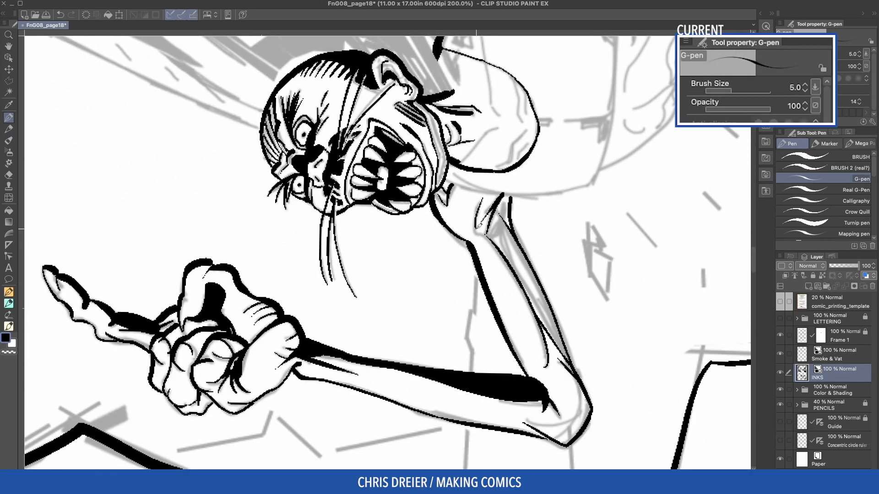
left_click_drag(508, 198, 497, 218)
mouse_move(512, 195)
left_mouse_down()
mouse_move(502, 220)
mouse_move(508, 215)
left_mouse_up()
mouse_move(496, 215)
left_mouse_down()
mouse_move(494, 208)
mouse_move(489, 232)
left_mouse_up()
left_click_drag(504, 210, 490, 229)
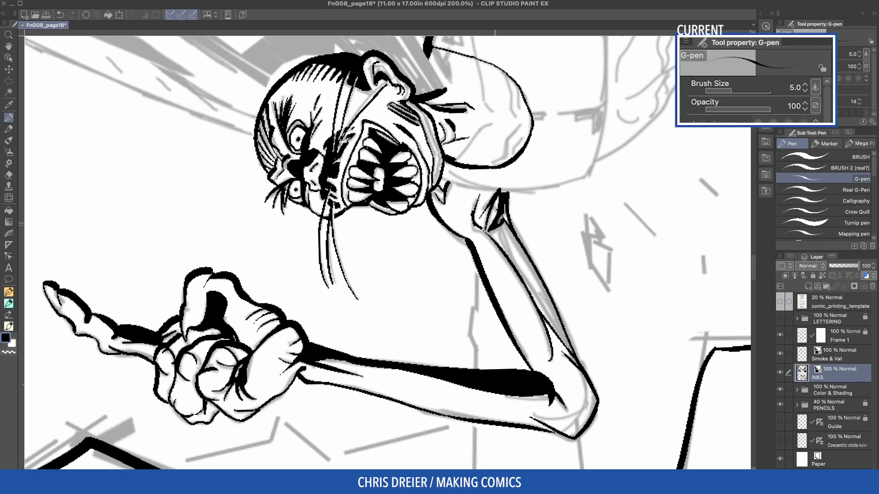
Step: Ink long tapered shading lines along the underside of the raised upper arm
left_click_drag(288, 260, 318, 181)
left_click_drag(318, 179, 296, 110)
left_click_drag(458, 247, 439, 288)
left_click_drag(459, 250, 414, 366)
left_click_drag(462, 255, 418, 375)
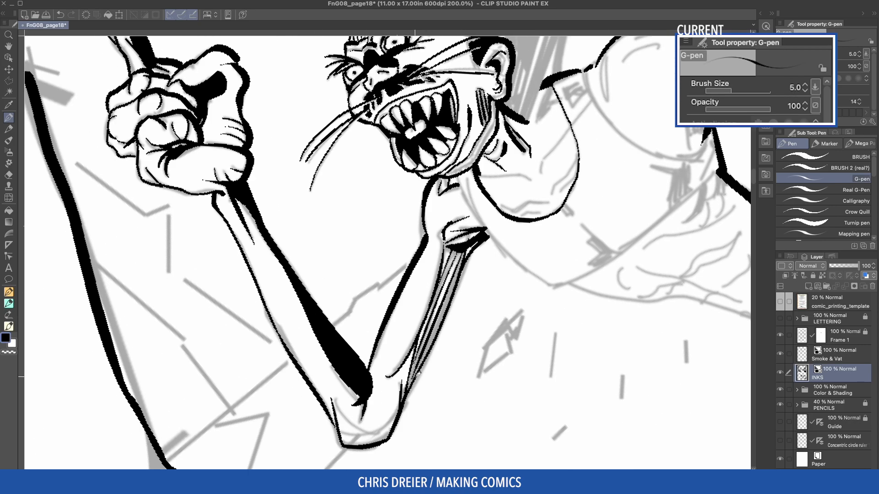
Step: Ink the tank top's side edge below the raised arm and its lower hem across the torso
key("super+at")
mouse_move(453, 215)
left_mouse_down()
mouse_move(444, 296)
mouse_move(465, 359)
left_mouse_up()
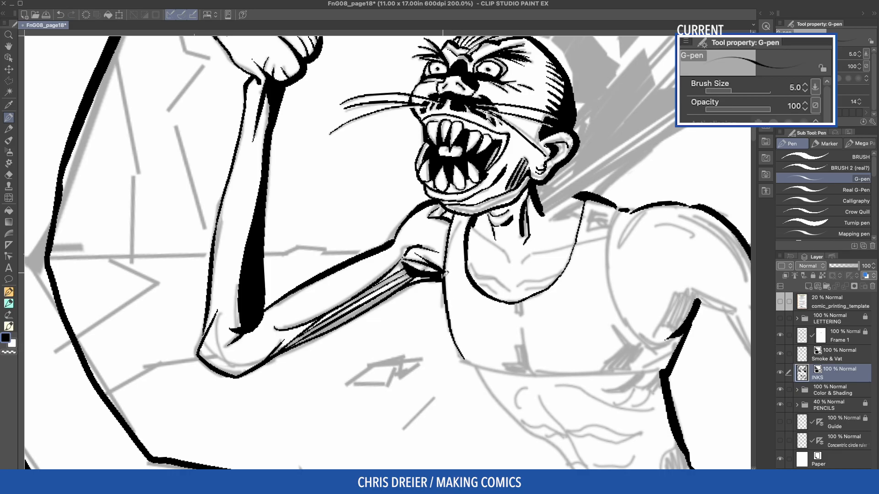
left_click_drag(374, 263, 319, 208)
mouse_move(369, 204)
left_mouse_down()
mouse_move(380, 253)
mouse_move(456, 383)
left_mouse_up()
left_click_drag(286, 268, 412, 160)
mouse_move(238, 256)
left_mouse_down()
mouse_move(282, 220)
mouse_move(300, 223)
mouse_move(346, 288)
mouse_move(338, 359)
left_mouse_up()
mouse_move(230, 241)
left_mouse_down()
mouse_move(357, 389)
mouse_move(373, 393)
left_mouse_up()
Step: Ink the curved armhole and the muscle contour lines of the lowered arm's shoulder
mouse_move(436, 158)
left_mouse_down()
mouse_move(418, 209)
mouse_move(429, 240)
left_mouse_up()
left_click_drag(476, 155, 441, 196)
left_click_drag(433, 190, 455, 259)
left_click_drag(335, 326, 352, 365)
left_click_drag(462, 293, 392, 353)
mouse_move(393, 353)
left_mouse_down()
mouse_move(396, 262)
mouse_move(375, 245)
left_mouse_up()
mouse_move(376, 245)
left_mouse_down()
mouse_move(374, 284)
mouse_move(411, 323)
left_mouse_up()
Step: Hatch the shadow under the lowered arm's shoulder beside the armpit
mouse_move(365, 274)
left_mouse_down()
mouse_move(362, 319)
mouse_move(385, 261)
mouse_move(402, 274)
mouse_move(408, 309)
left_mouse_up()
mouse_move(407, 275)
left_mouse_down()
mouse_move(404, 317)
mouse_move(404, 281)
left_mouse_up()
left_click_drag(403, 274, 397, 320)
left_click_drag(396, 279, 383, 330)
mouse_move(402, 316)
left_mouse_down()
mouse_move(384, 326)
mouse_move(440, 211)
mouse_move(431, 202)
left_mouse_up()
Step: Ink the inner contour and muscle lines of the lowered upper arm, redoing the first strokes
mouse_move(294, 202)
left_mouse_down()
mouse_move(278, 234)
mouse_move(273, 297)
mouse_move(276, 237)
mouse_move(272, 267)
left_mouse_up()
key("ctrl+z")
key("ctrl+z")
mouse_move(292, 220)
left_mouse_down()
mouse_move(280, 311)
mouse_move(288, 316)
left_mouse_up()
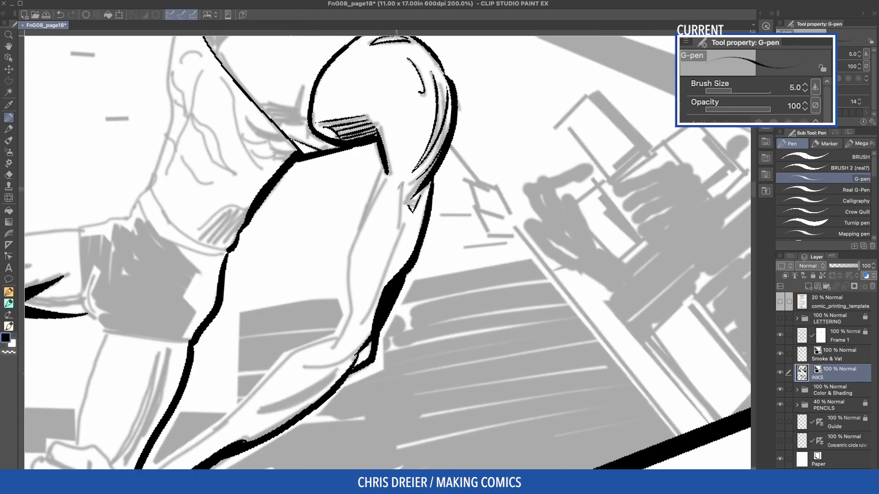
mouse_move(403, 178)
left_mouse_down()
mouse_move(402, 226)
mouse_move(371, 311)
left_mouse_up()
left_click_drag(382, 178, 331, 344)
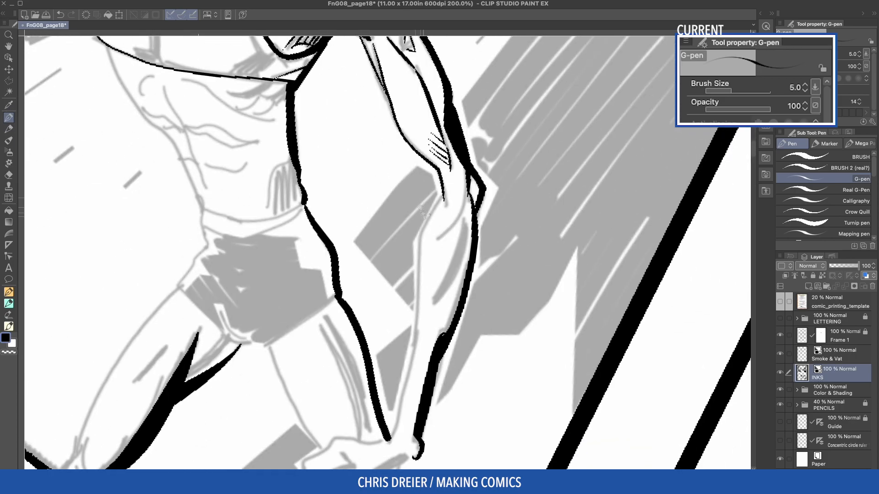
Step: Add tapered hatching below the elbow and along the lowered forearm's muscle
mouse_move(450, 232)
left_mouse_down()
mouse_move(458, 205)
mouse_move(441, 238)
left_mouse_up()
mouse_move(466, 222)
left_mouse_down()
mouse_move(468, 262)
mouse_move(452, 287)
mouse_move(454, 264)
mouse_move(444, 299)
left_mouse_up()
left_click_drag(450, 278, 440, 304)
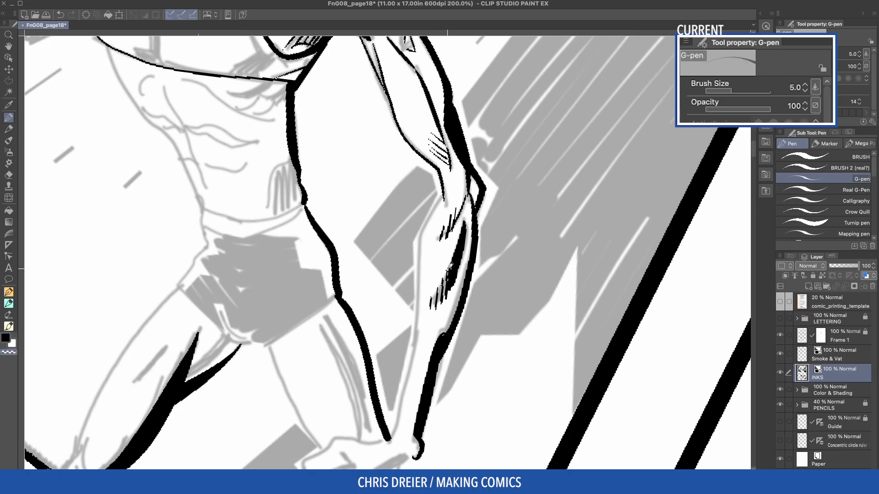
Step: Ink the lowered forearm's inner contour down to the wrist and save the page
scroll(412, 252, "down", 3)
mouse_move(438, 183)
left_mouse_down()
mouse_move(423, 315)
mouse_move(422, 257)
mouse_move(403, 337)
left_mouse_up()
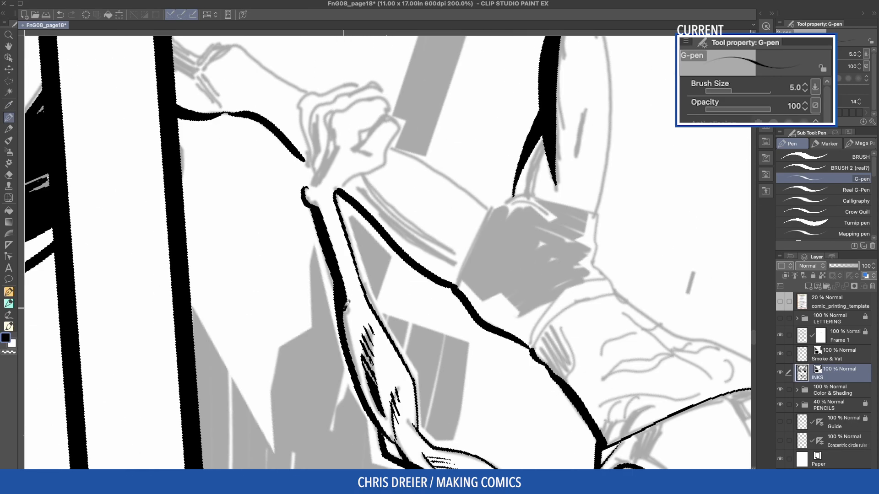
left_click_drag(345, 303, 353, 326)
key("ctrl+s")
Step: Ink the lowered hand's outline and curled fingers with tapered black shadows between them
left_click_drag(401, 239, 395, 287)
mouse_move(317, 213)
left_mouse_down()
mouse_move(304, 270)
mouse_move(370, 295)
mouse_move(374, 278)
mouse_move(362, 264)
mouse_move(375, 291)
left_mouse_up()
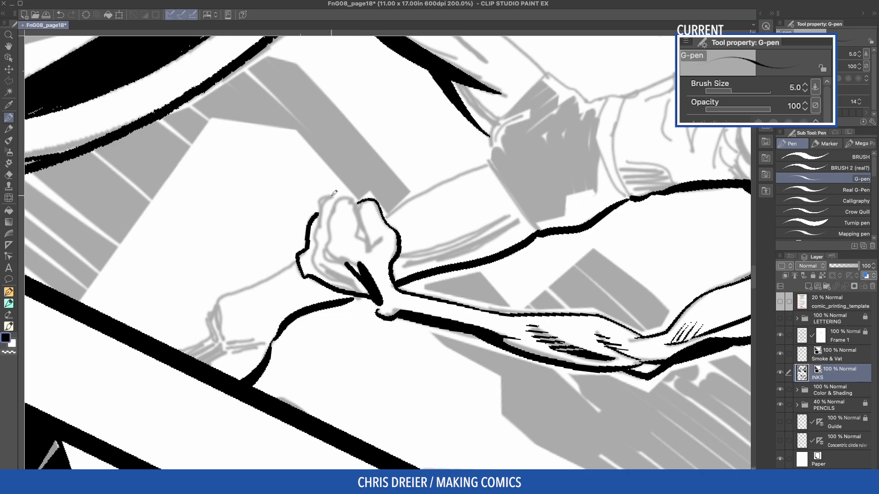
mouse_move(322, 232)
left_mouse_down()
mouse_move(316, 263)
mouse_move(366, 293)
left_mouse_up()
left_click_drag(321, 260, 355, 284)
mouse_move(339, 198)
left_mouse_down()
mouse_move(326, 251)
mouse_move(353, 261)
mouse_move(345, 255)
mouse_move(345, 216)
mouse_move(359, 207)
mouse_move(376, 241)
mouse_move(370, 251)
mouse_move(362, 213)
mouse_move(346, 193)
mouse_move(353, 195)
mouse_move(342, 194)
mouse_move(331, 219)
mouse_move(339, 195)
left_mouse_up()
key("c")
key("c")
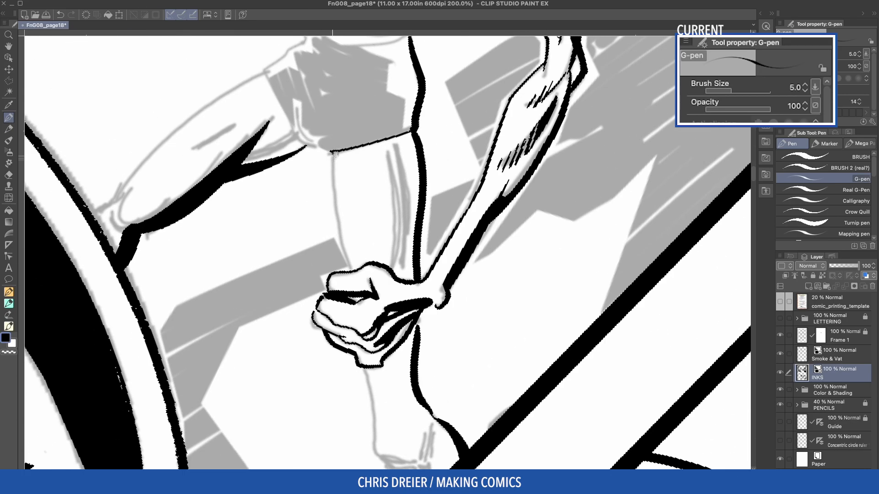
Step: Ink the thin outline of the leg behind the lowered hand down to the ankle and shade the ankle
left_click_drag(333, 153, 350, 268)
left_click_drag(298, 348, 243, 197)
mouse_move(312, 218)
left_mouse_down()
mouse_move(331, 305)
mouse_move(367, 306)
mouse_move(348, 304)
mouse_move(366, 319)
mouse_move(362, 353)
left_mouse_up()
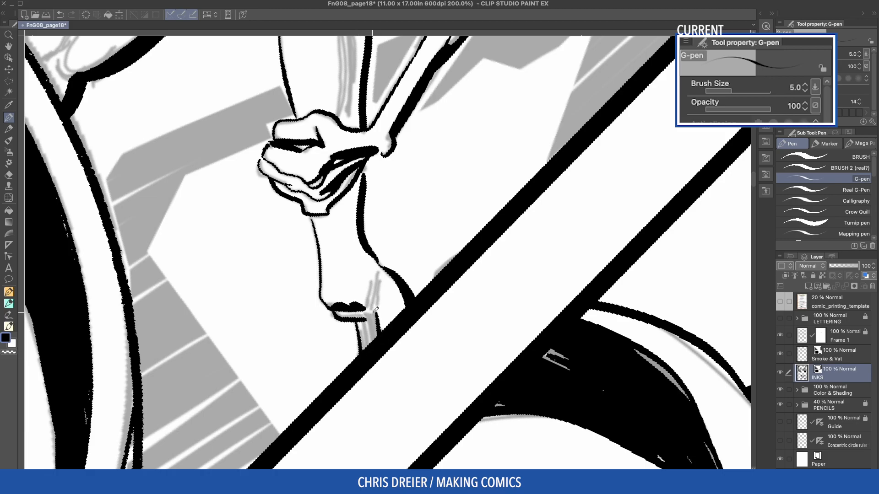
left_click_drag(371, 314, 368, 344)
left_click_drag(366, 315, 363, 348)
left_click_drag(372, 276, 367, 297)
Step: Ink tapered muscle lines and hatching on the thigh above the lowered hand, redoing one stroke
scroll(371, 298, "up", 5)
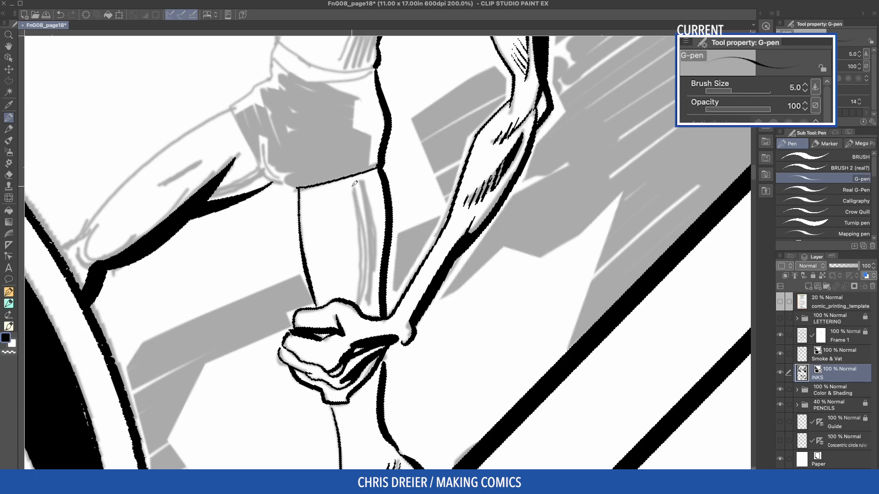
left_click_drag(361, 169, 370, 293)
left_click_drag(352, 194, 372, 293)
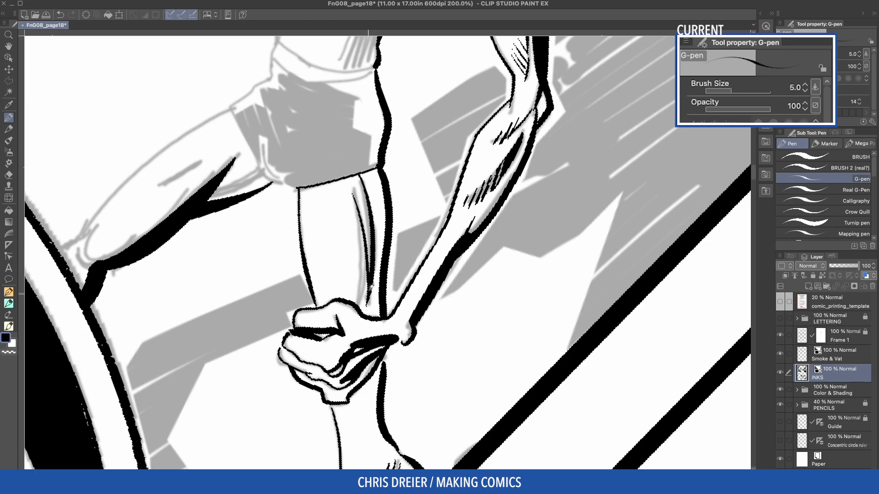
left_click_drag(353, 204, 363, 297)
key("ctrl+z")
mouse_move(352, 190)
left_mouse_down()
mouse_move(362, 278)
mouse_move(350, 296)
left_mouse_up()
Step: Outline the side and leg hem of the shorts and ink the curved waistband line
scroll(350, 275, "up", 3)
left_click_drag(236, 210, 240, 211)
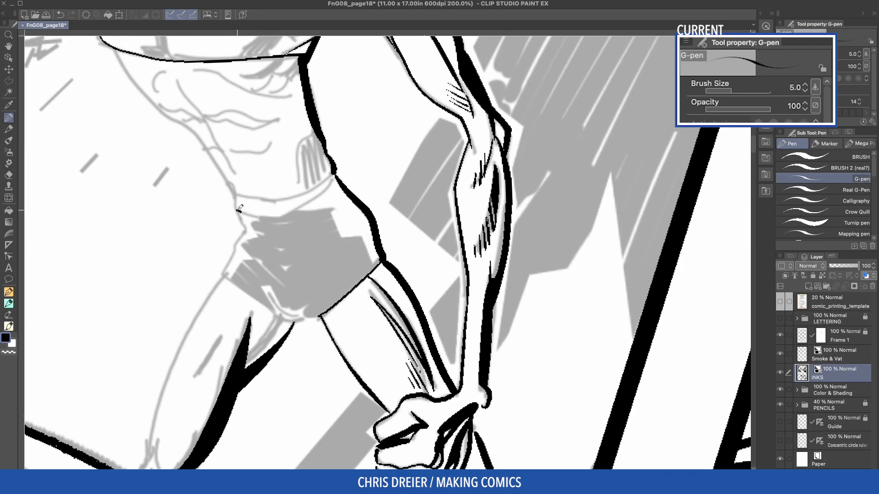
left_click_drag(224, 276, 323, 315)
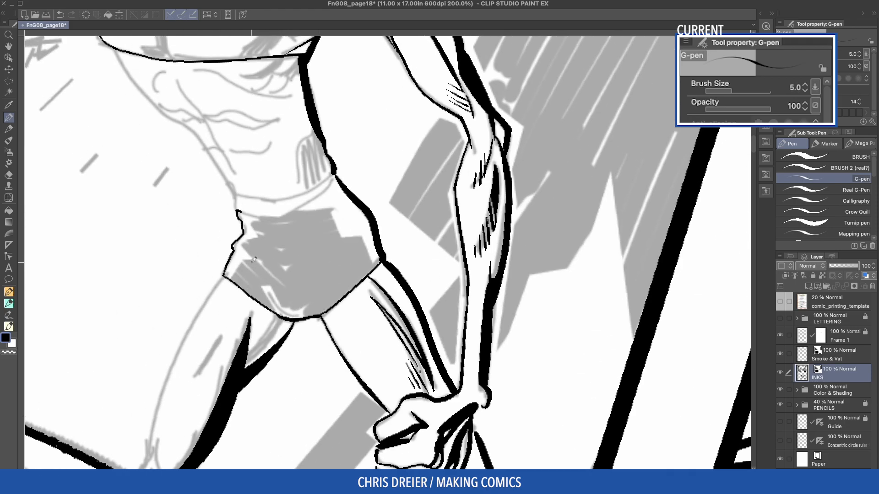
key("asciicircum")
mouse_move(244, 200)
left_mouse_down()
mouse_move(321, 310)
mouse_move(330, 353)
left_mouse_up()
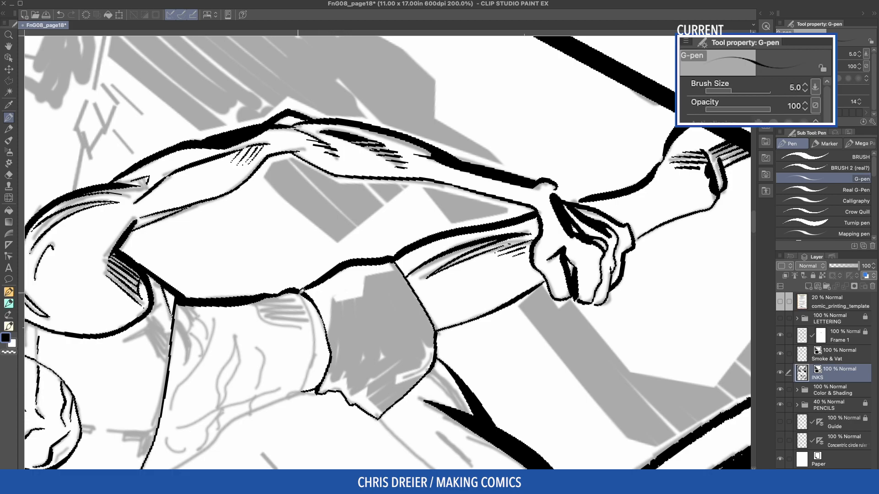
left_click_drag(300, 289, 314, 339)
key("super+z")
Step: Ink the bare midriff's side contour and abdominal muscle lines, redoing one stroke
left_click_drag(270, 276, 394, 135)
left_click_drag(211, 91, 271, 255)
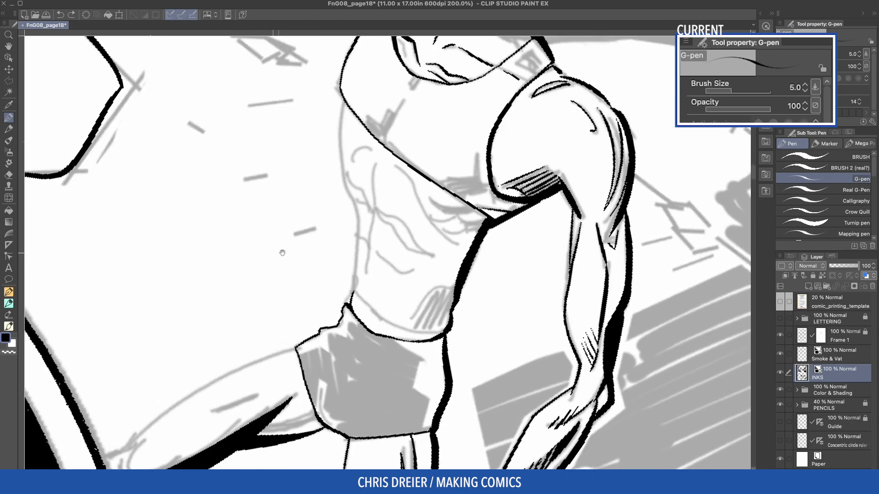
mouse_move(348, 98)
left_mouse_down()
mouse_move(346, 179)
mouse_move(365, 248)
mouse_move(353, 301)
mouse_move(426, 333)
left_mouse_up()
left_click_drag(374, 183, 367, 280)
mouse_move(264, 226)
left_mouse_down()
mouse_move(303, 159)
mouse_move(317, 82)
left_mouse_up()
left_click_drag(449, 104, 451, 212)
mouse_move(409, 126)
left_mouse_down()
mouse_move(428, 209)
mouse_move(413, 192)
mouse_move(403, 209)
left_mouse_up()
key("ctrl+z")
left_click_drag(405, 96, 401, 132)
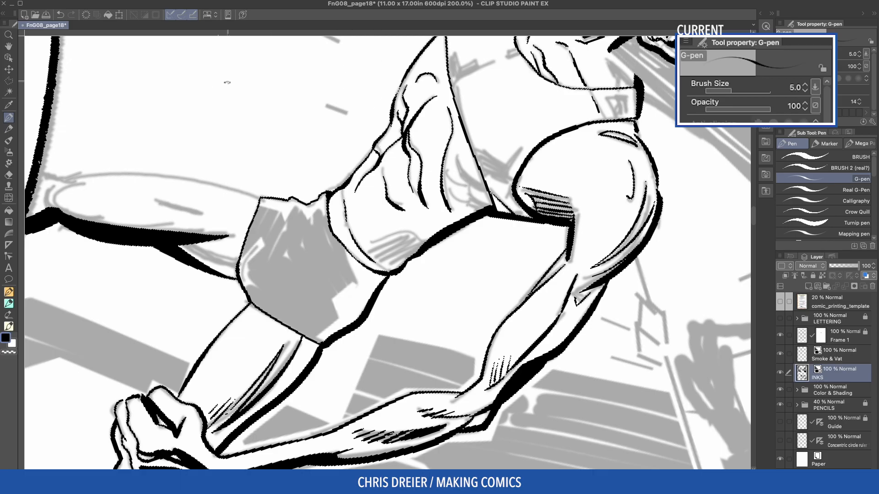
Step: Ink the tank top's centre fold marks and the rib muscles just below its hem
left_click_drag(234, 76, 288, 270)
left_click_drag(372, 183, 377, 236)
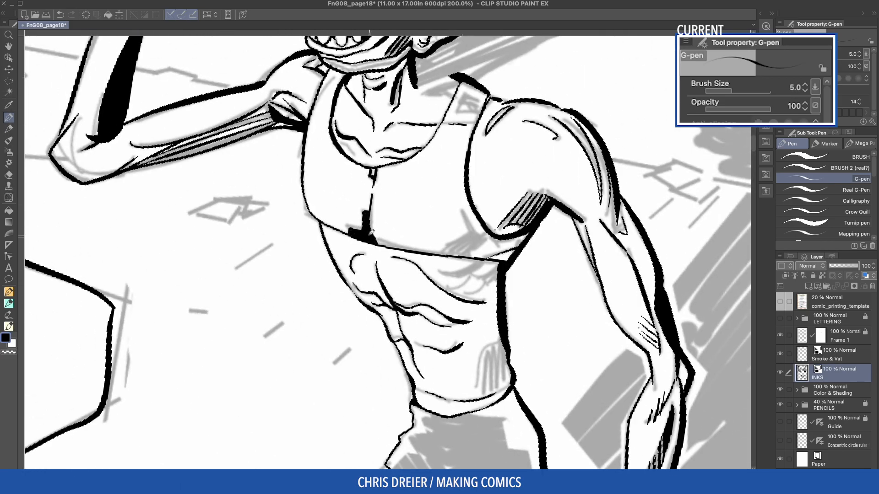
left_click_drag(476, 224, 488, 268)
left_click_drag(326, 175, 451, 175)
left_click_drag(345, 284, 387, 242)
left_click_drag(394, 300, 391, 263)
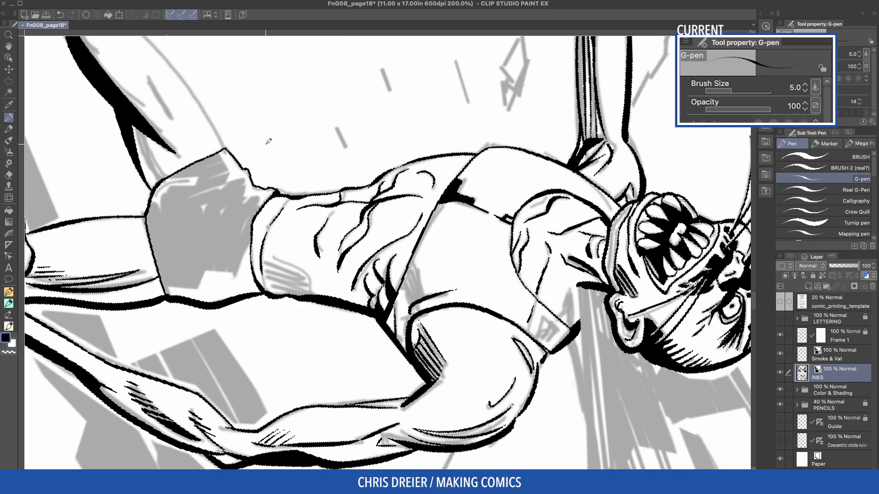
Step: Hatch the shadow on the tank top and ribs below the lowered arm's armpit
left_click_drag(367, 246, 367, 235)
left_click_drag(395, 289, 373, 345)
key("ctrl+@")
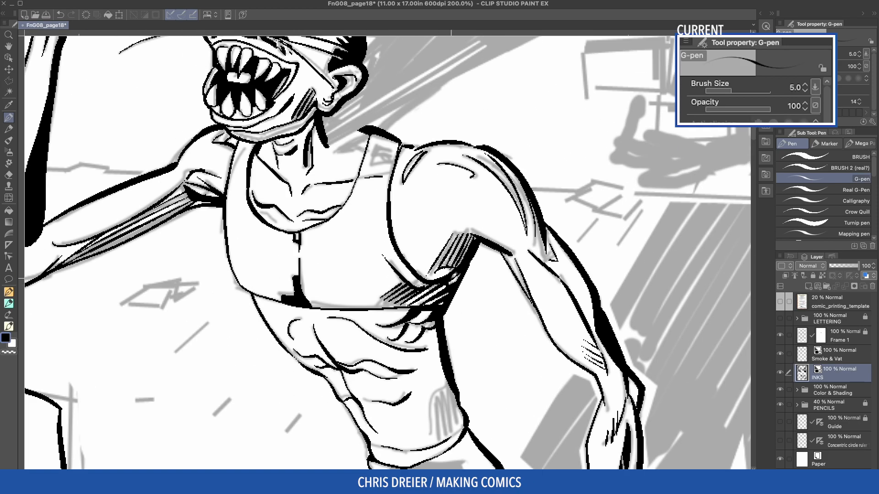
left_click_drag(445, 299, 445, 375)
left_click_drag(293, 210, 508, 261)
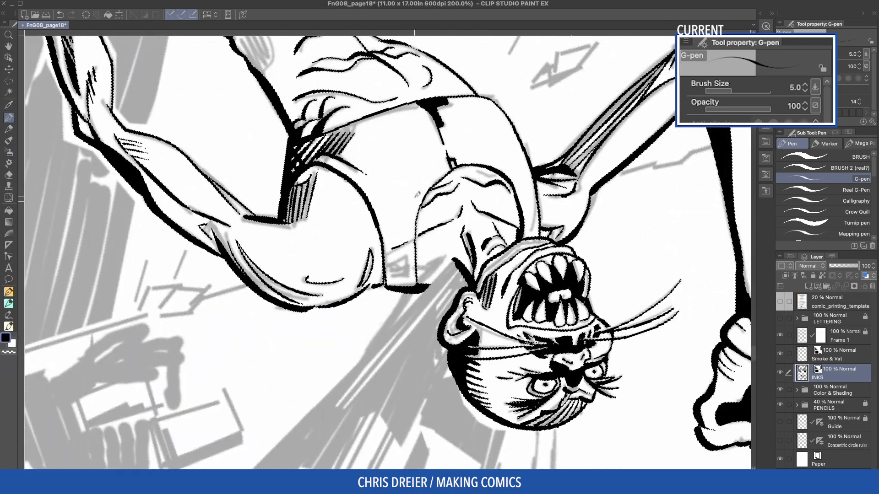
Step: Hatch the shadow on the tank top's shoulder strap beside the neck
mouse_move(402, 244)
left_mouse_down()
mouse_move(403, 277)
mouse_move(412, 269)
left_mouse_up()
key("ctrl+@")
left_click_drag(389, 223, 375, 254)
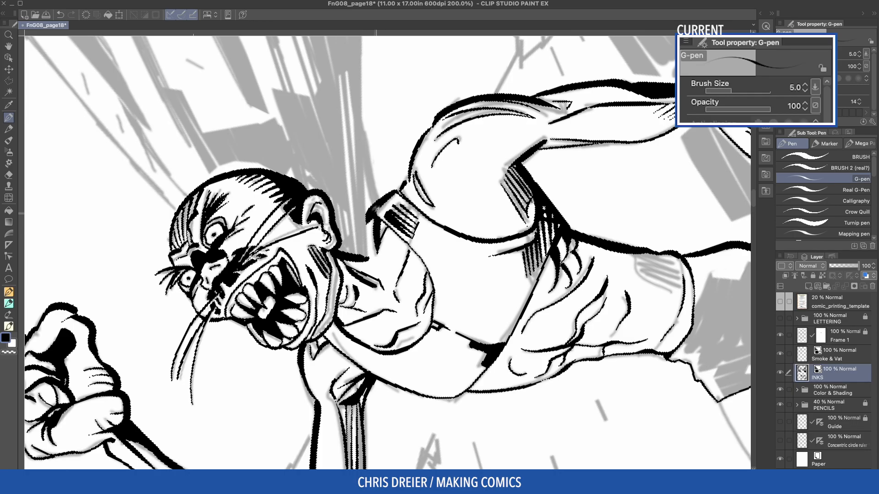
left_click_drag(380, 214, 364, 109)
left_click_drag(457, 137, 522, 267)
Step: Hatch the waist shadow above the shorts and add short shading strokes to the abdominal and rib lines
left_click_drag(376, 373, 279, 87)
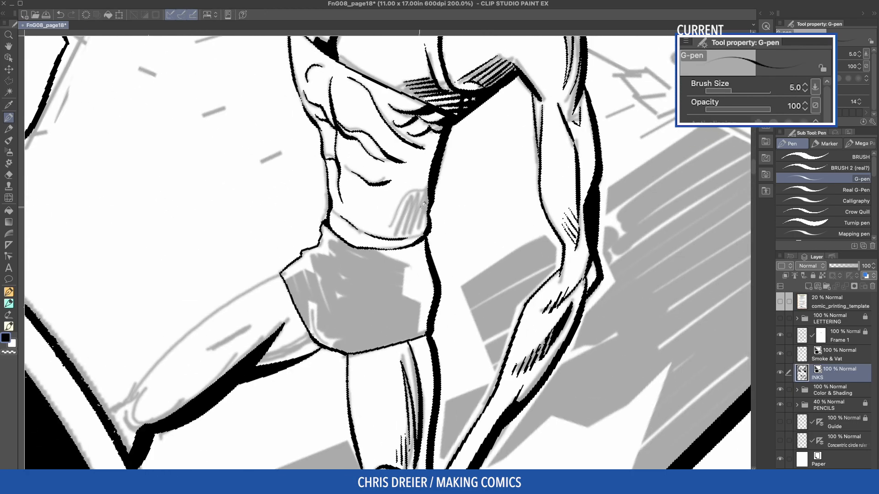
left_click_drag(412, 199, 405, 221)
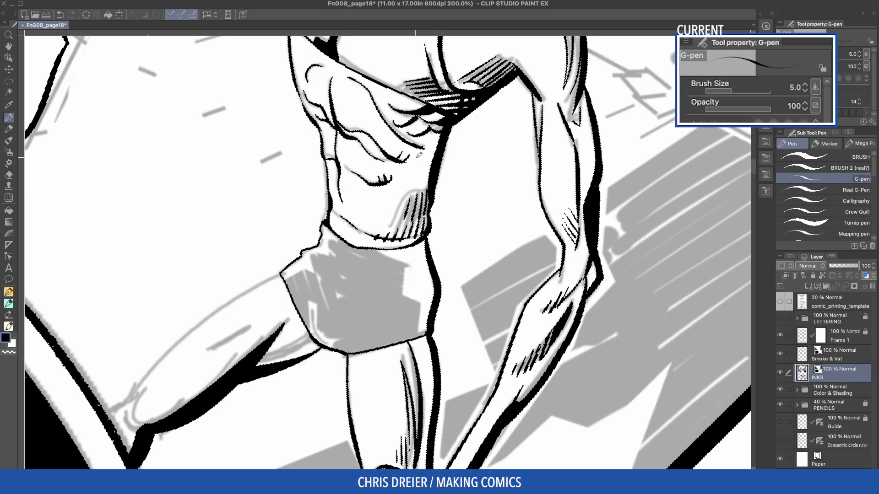
left_click_drag(430, 141, 424, 148)
left_click_drag(435, 142, 429, 148)
Step: Outline the jagged highlight edges on the shorts and fill the shorts with solid black
scroll(382, 309, "up", 5)
mouse_move(302, 263)
left_mouse_down()
mouse_move(346, 256)
mouse_move(362, 330)
left_mouse_up()
mouse_move(366, 279)
left_mouse_down()
mouse_move(373, 231)
mouse_move(423, 210)
left_mouse_up()
mouse_move(424, 211)
left_mouse_down()
mouse_move(362, 155)
mouse_move(488, 239)
mouse_move(449, 247)
mouse_move(467, 309)
mouse_move(444, 378)
mouse_move(460, 380)
left_mouse_up()
left_click_drag(259, 321, 269, 254)
mouse_move(270, 253)
left_mouse_down()
mouse_move(280, 343)
mouse_move(291, 354)
left_mouse_up()
key("g")
left_click(393, 343)
key("p")
Step: Ink the bent leg's thin outline, thigh muscle lines, knee detail and inner-thigh shading
mouse_move(328, 378)
left_mouse_down()
mouse_move(352, 226)
mouse_move(322, 170)
mouse_move(349, 256)
left_mouse_up()
left_click_drag(380, 173, 354, 281)
scroll(353, 257, "down", 5)
scroll(260, 265, "up", 3)
mouse_move(261, 270)
left_mouse_down()
mouse_move(244, 233)
mouse_move(270, 214)
left_mouse_up()
mouse_move(410, 141)
left_mouse_down()
mouse_move(389, 219)
mouse_move(381, 326)
left_mouse_up()
left_click_drag(419, 294, 384, 314)
left_click_drag(402, 259, 398, 280)
mouse_move(440, 278)
left_mouse_down()
mouse_move(408, 196)
mouse_move(350, 206)
left_mouse_up()
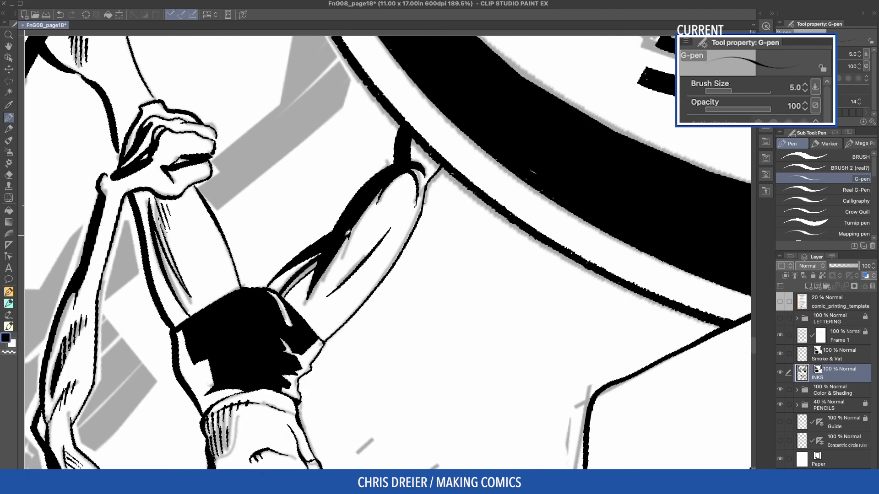
scroll(236, 197, "down", 5)
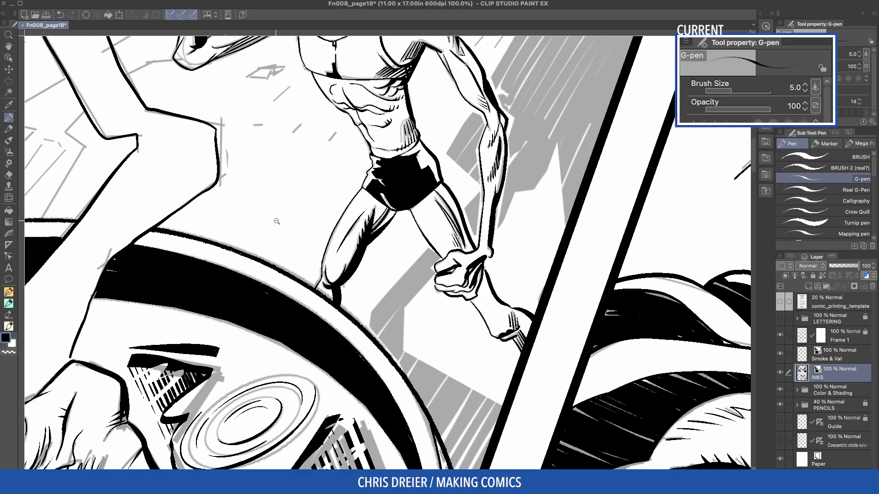
left_click_drag(221, 221, 251, 374)
Step: Ink straight edge lines of the background rays running outward from behind the neck and shoulder
scroll(461, 145, "up", 5)
left_click(299, 277)
left_click(550, 134, "shift")
left_click_drag(503, 170, 353, 337)
left_click(410, 228)
left_click(384, 313, "shift")
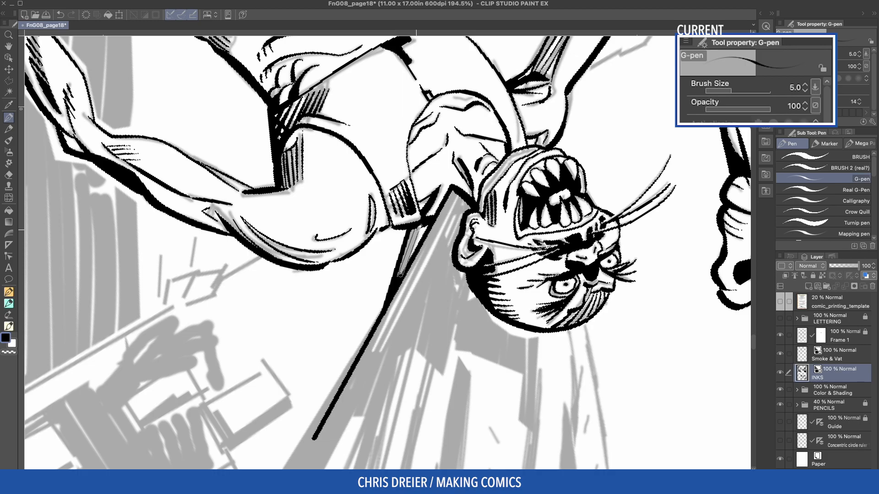
scroll(347, 217, "up", 3)
scroll(328, 196, "down", 3)
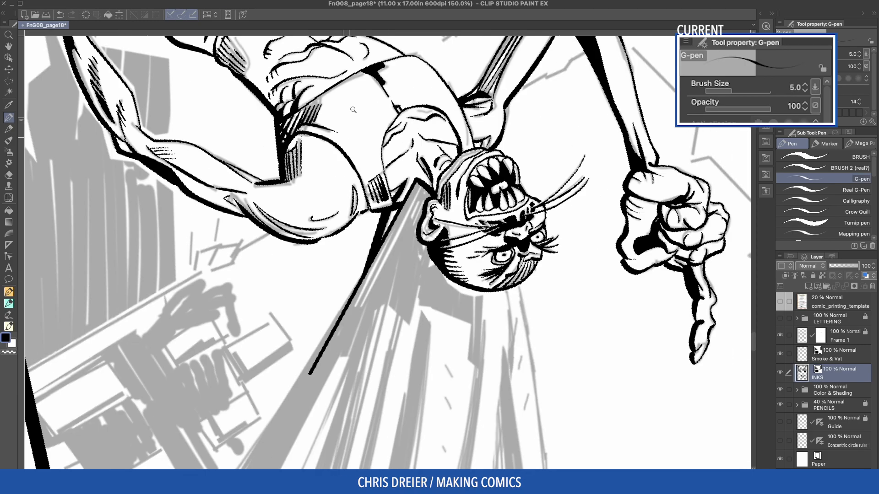
Step: Ink the wavy bottom hem of the cape in separate curved sections over the pencil sketch
key("ctrl+@")
left_click_drag(322, 199, 340, 336)
mouse_move(427, 90)
left_mouse_down()
mouse_move(397, 86)
mouse_move(435, 147)
left_mouse_up()
mouse_move(501, 47)
left_mouse_down()
mouse_move(451, 104)
mouse_move(495, 125)
mouse_move(573, 213)
mouse_move(591, 265)
left_mouse_up()
mouse_move(529, 142)
left_mouse_down()
mouse_move(553, 293)
mouse_move(384, 59)
left_mouse_up()
left_click_drag(384, 59, 510, 102)
mouse_move(453, 255)
left_mouse_down()
mouse_move(466, 309)
mouse_move(426, 398)
left_mouse_up()
mouse_move(238, 146)
left_mouse_down()
mouse_move(287, 241)
mouse_move(374, 153)
left_mouse_up()
left_click_drag(525, 135, 456, 107)
Step: Ink the cape's outer edge on its shortest fold, running from behind the head to the hem
key("bracketleft")
key("bracketleft")
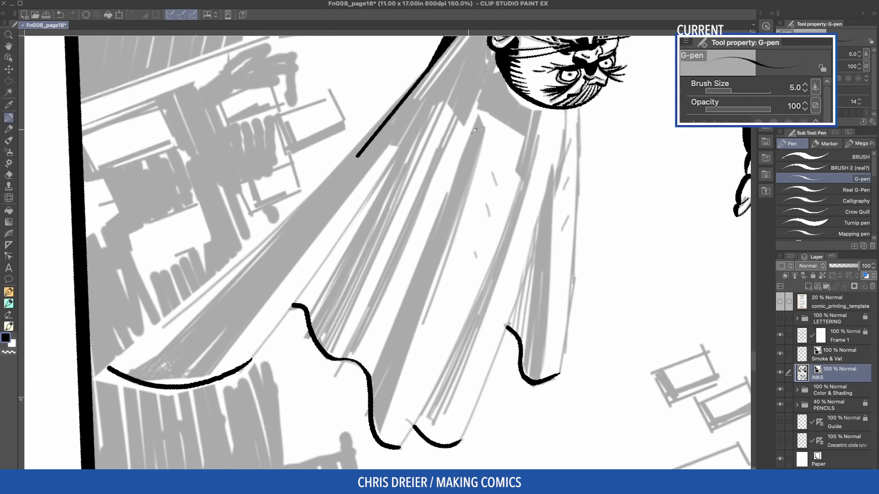
left_click_drag(579, 107, 564, 342)
key("super+z")
left_click_drag(578, 108, 559, 365)
key("super+z")
mouse_move(577, 120)
left_mouse_down()
mouse_move(558, 374)
mouse_move(563, 365)
left_mouse_up()
key("c")
key("c")
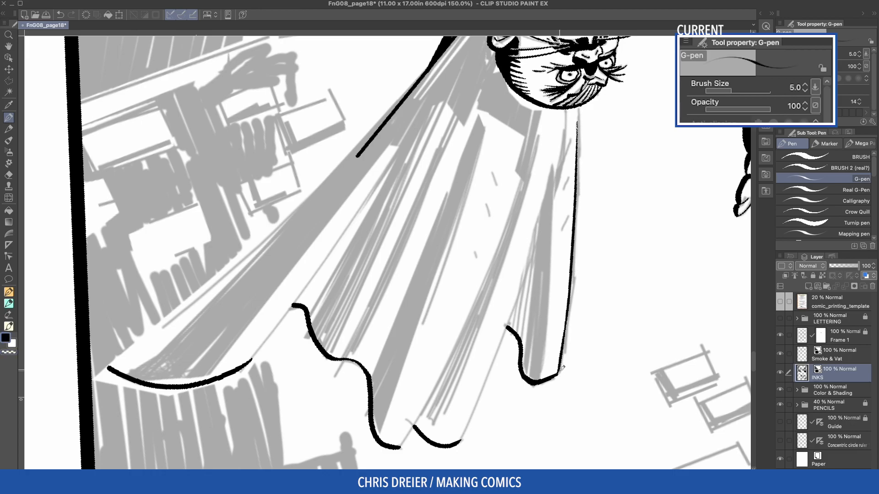
Step: Ink the long fold lines from behind the head to the hem, with short shadow strokes near the top of the short fold
left_click_drag(566, 111, 546, 211)
left_click_drag(563, 130, 544, 225)
mouse_move(552, 166)
left_mouse_down()
mouse_move(513, 311)
mouse_move(460, 442)
left_mouse_up()
mouse_move(543, 121)
left_mouse_down()
mouse_move(476, 312)
mouse_move(400, 446)
left_mouse_up()
key("c")
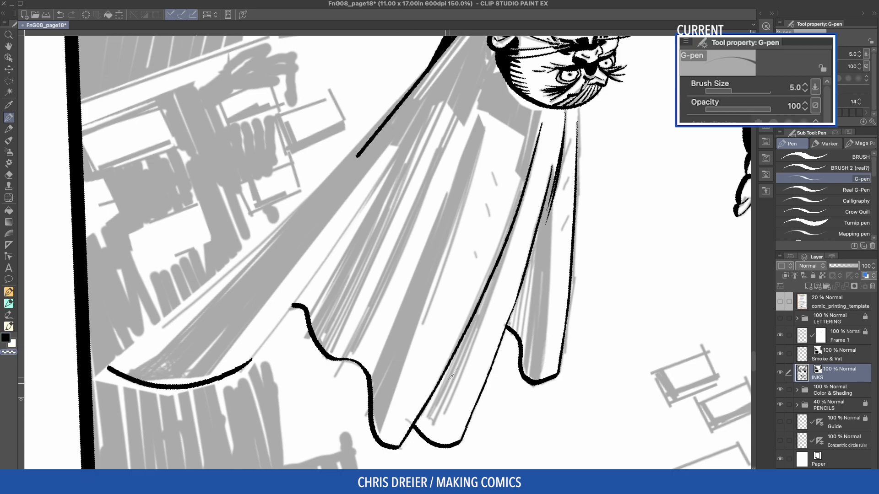
Step: Draw both long edges of the cape's widest panel with the Curve tool at brush size 3
mouse_move(370, 118)
left_mouse_down()
mouse_move(344, 143)
mouse_move(385, 208)
mouse_move(404, 328)
mouse_move(403, 238)
left_mouse_up()
key("u")
key("u")
key("[")
key("[")
key("c")
mouse_move(359, 58)
left_mouse_down()
mouse_move(384, 446)
mouse_move(376, 430)
left_mouse_up()
left_click(377, 293)
left_click_drag(376, 315, 397, 236)
left_click_drag(396, 234, 374, 381)
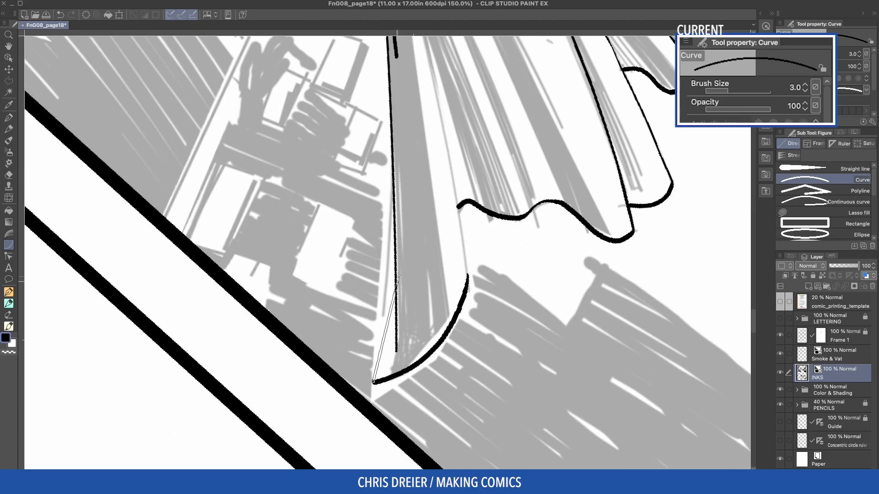
left_click(396, 347)
left_click_drag(393, 307, 358, 407)
mouse_move(369, 64)
left_mouse_down()
mouse_move(438, 365)
mouse_move(432, 385)
left_mouse_up()
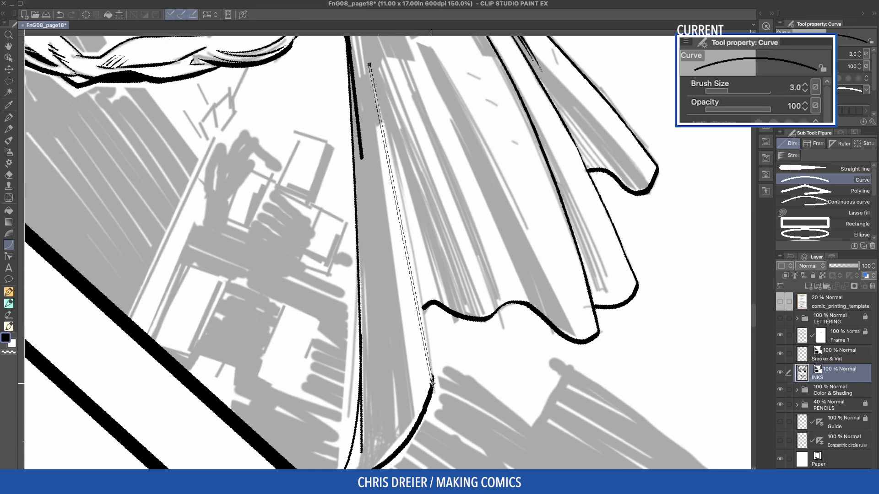
left_click(425, 293)
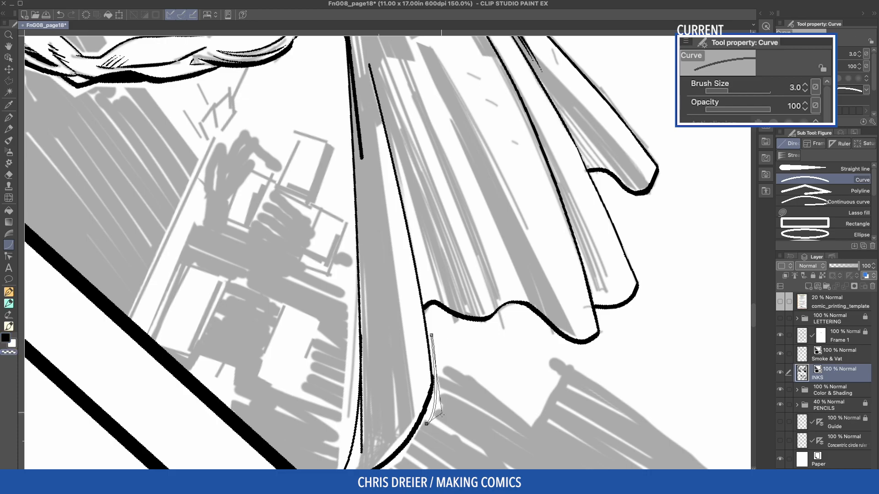
Step: Draw curved edges for the shadow shape inside the cape's shortest fold
key("c")
mouse_move(440, 151)
left_mouse_down()
mouse_move(385, 327)
mouse_move(266, 261)
left_mouse_up()
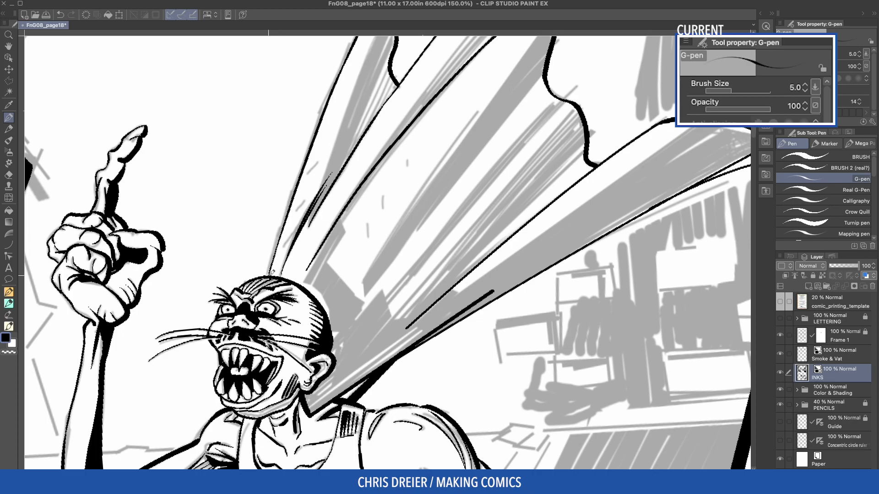
left_click_drag(511, 306, 527, 163)
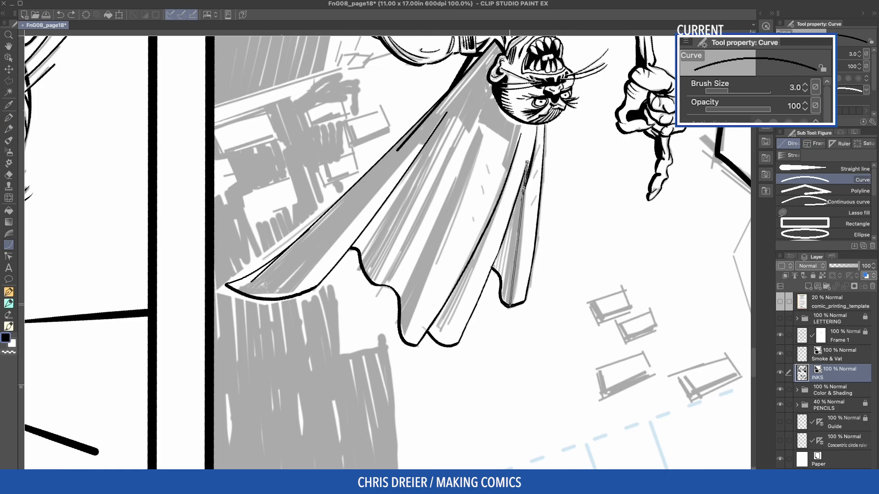
left_click(516, 236)
left_click_drag(512, 230, 504, 294)
left_click(510, 252)
Step: Outline the long shadow shape in the middle of the cape with curves running down to the hem
mouse_move(479, 126)
left_mouse_down()
mouse_move(407, 284)
mouse_move(401, 305)
mouse_move(483, 136)
mouse_move(403, 338)
left_mouse_up()
left_click(440, 217)
left_click(482, 133)
left_click(445, 239)
left_click_drag(400, 299, 456, 176)
left_click(438, 230)
key("c")
left_click_drag(505, 82, 421, 97)
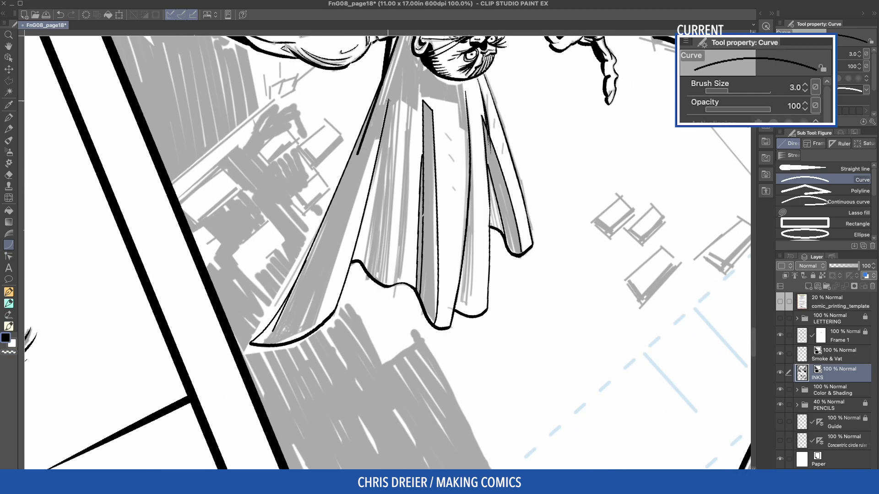
Step: Draw curved fold lines on the cape section between the widest panel and the middle shadow
left_click_drag(370, 185, 393, 98)
left_click(383, 143)
left_click_drag(385, 138, 367, 274)
left_click(375, 201)
left_click(376, 204)
left_click_drag(395, 97, 380, 282)
left_click(390, 185)
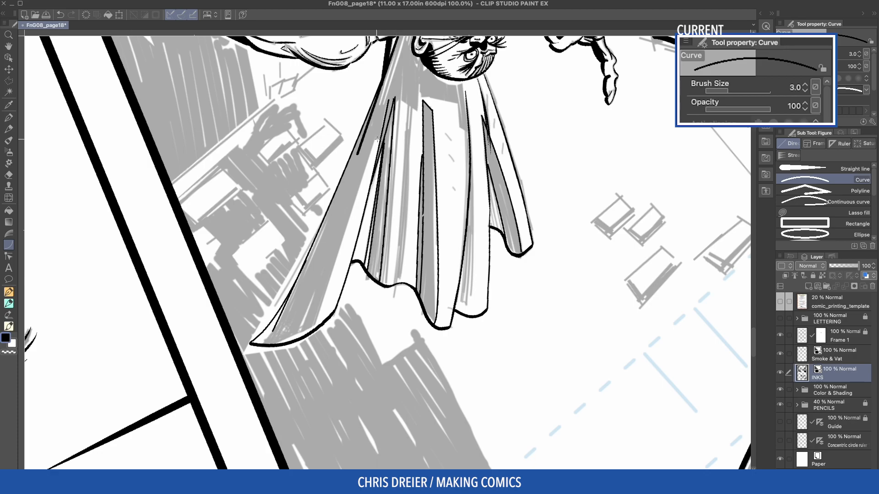
Step: Draw the curved shadow edge running down the length of the cape's widest panel
left_click_drag(373, 139, 293, 337)
left_click(292, 341)
left_click(311, 320)
left_click_drag(339, 192, 302, 349)
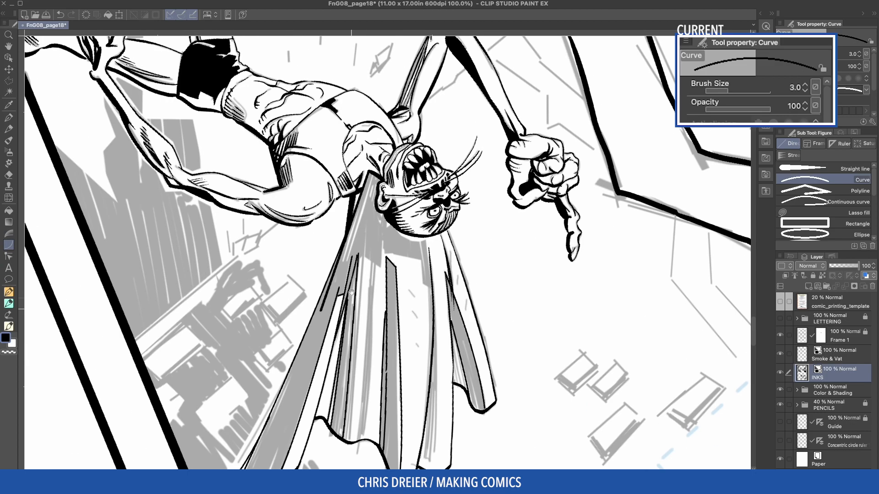
Step: Draw curved fold lines where the cape gathers behind the neck
left_click_drag(374, 174, 347, 262)
left_click(357, 218)
left_click(354, 216)
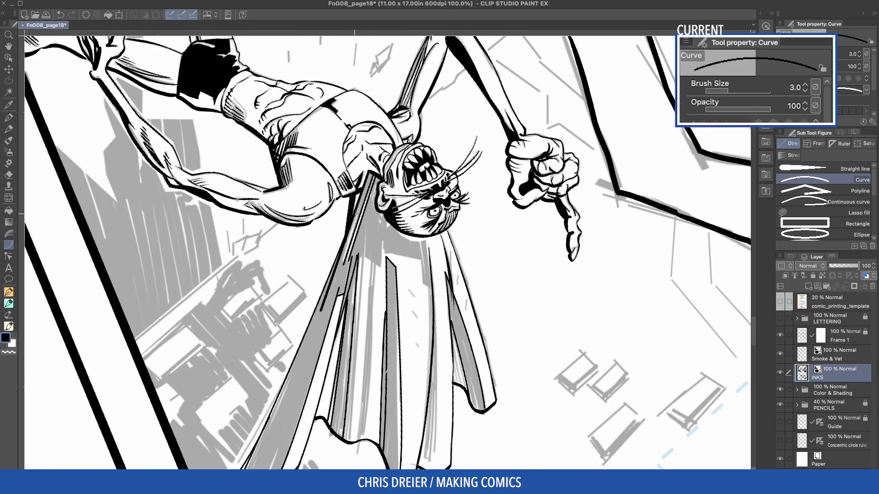
left_click(361, 209)
left_click_drag(363, 203, 337, 265)
Step: Lasso-select the cape's shadow area around the back of the head and down to the neck
key("m")
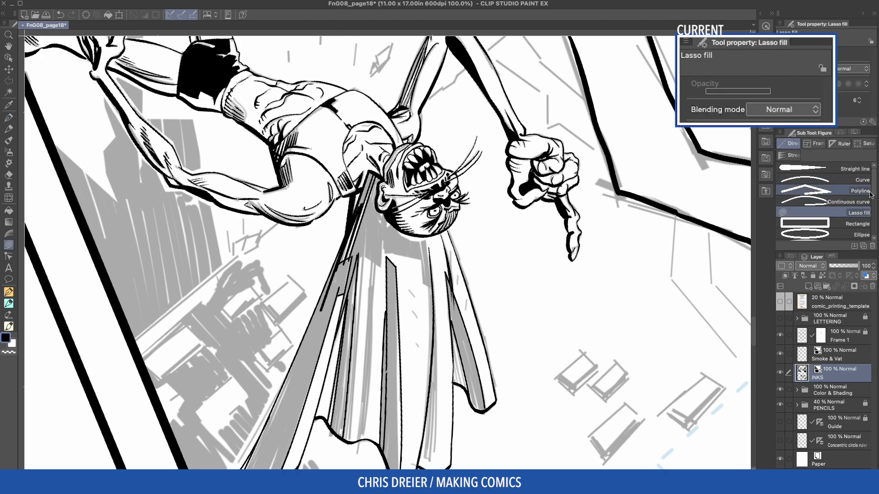
left_click_drag(407, 129, 326, 203)
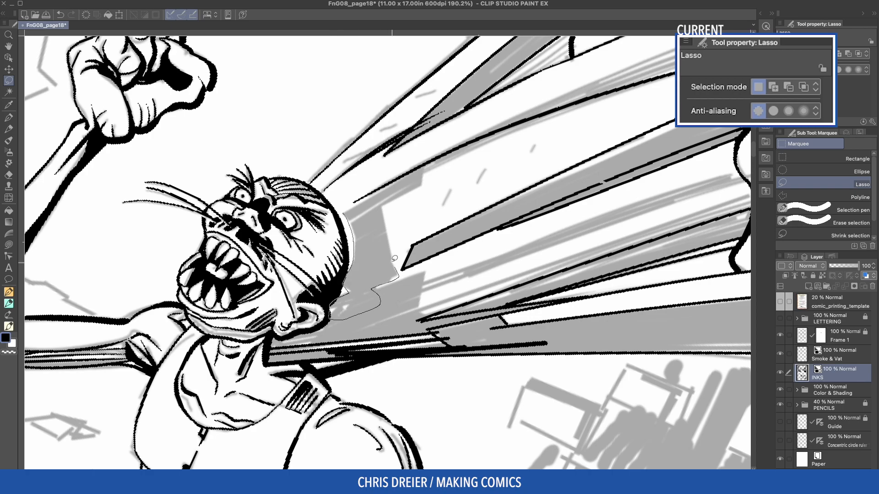
left_click_drag(385, 198, 484, 141)
left_click_drag(483, 141, 316, 126)
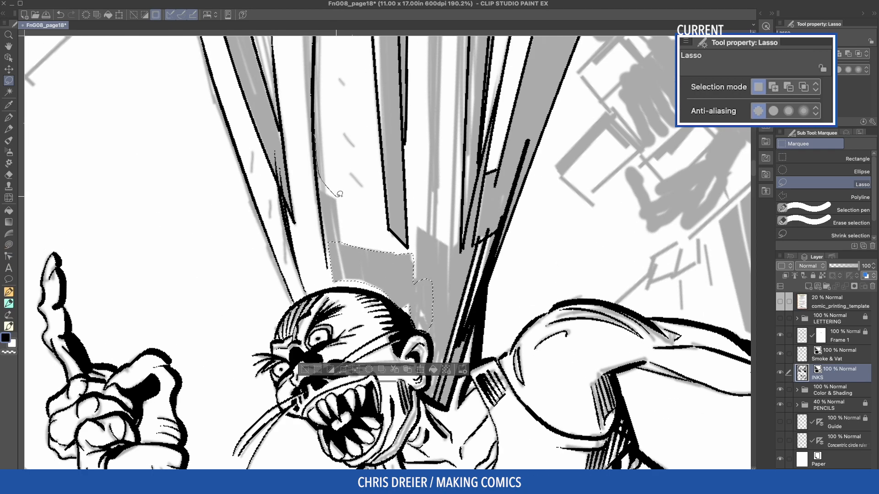
left_click_drag(322, 163, 321, 151)
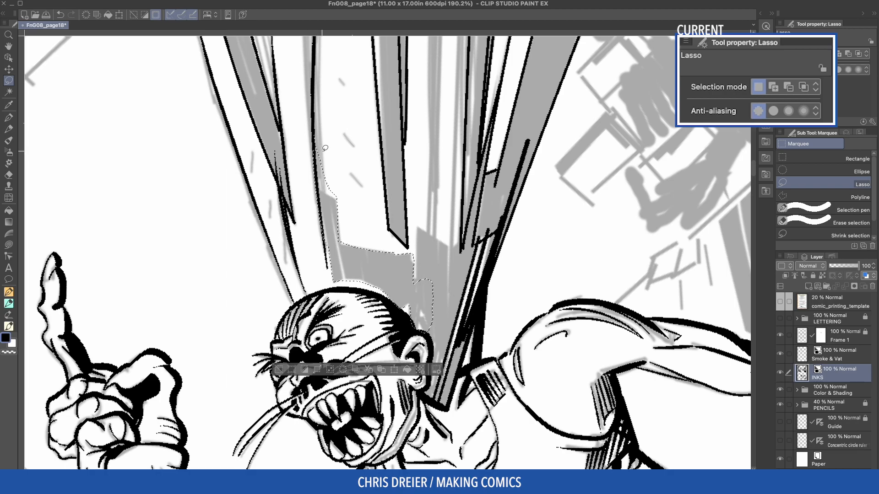
left_click_drag(317, 152, 317, 144)
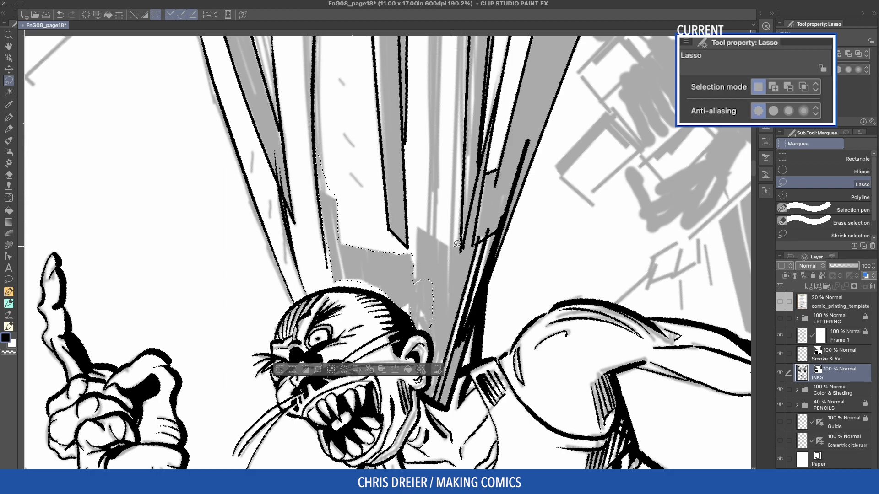
left_click_drag(434, 399, 476, 243)
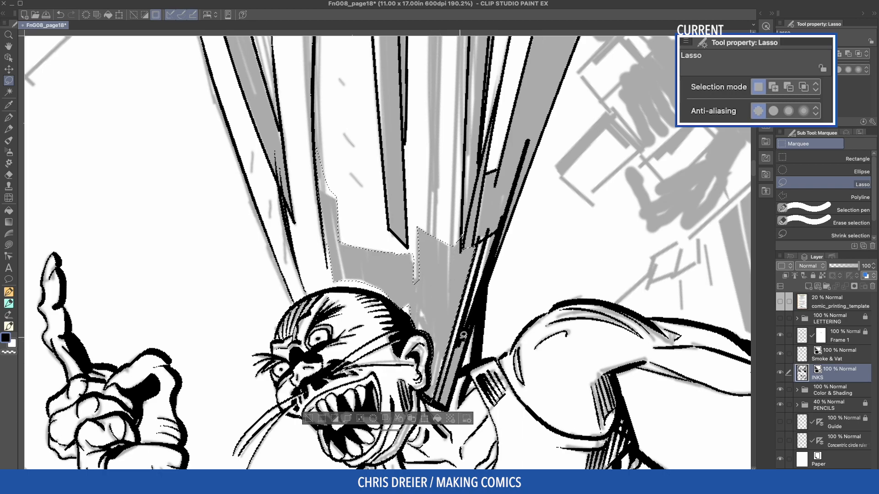
left_click_drag(439, 405, 440, 403)
mouse_move(464, 354)
left_mouse_down()
mouse_move(463, 363)
mouse_move(473, 318)
mouse_move(478, 354)
mouse_move(466, 380)
left_mouse_up()
key("super+z")
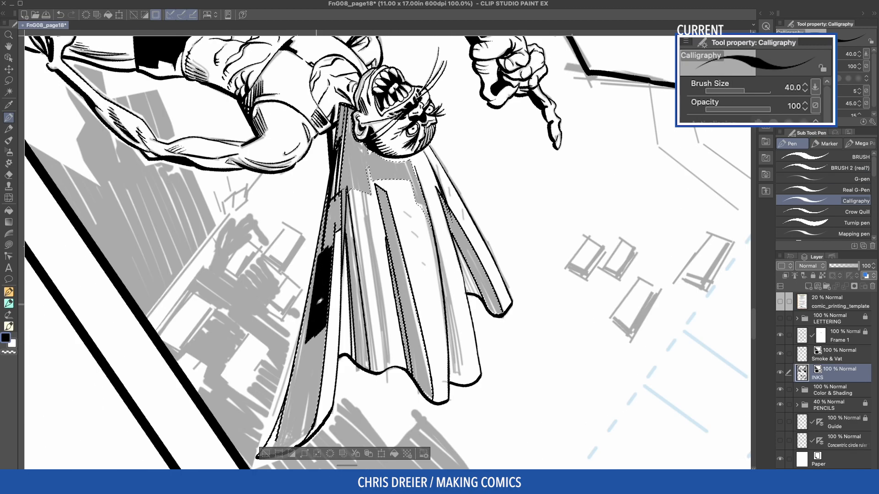
Step: Fill the selected shadows behind the head and in the middle and short folds with black, using the Calligraphy pen at size 15
key("super+z")
key("bracketleft")
key("bracketleft")
key("bracketleft")
mouse_move(342, 106)
left_mouse_down()
mouse_move(337, 148)
mouse_move(364, 151)
mouse_move(389, 173)
mouse_move(347, 186)
mouse_move(355, 187)
left_mouse_up()
key("super+z")
key("bracketleft")
left_click_drag(358, 133, 367, 192)
left_click_drag(373, 154, 378, 180)
mouse_move(389, 160)
left_mouse_down()
mouse_move(395, 180)
mouse_move(412, 180)
left_mouse_up()
mouse_move(412, 168)
left_mouse_down()
mouse_move(426, 213)
mouse_move(497, 314)
left_mouse_up()
Step: Fill the shadow of the cape's widest panel with black Calligraphy strokes from the neck down to its tip
left_click_drag(287, 399, 278, 424)
left_click_drag(328, 308, 320, 383)
mouse_move(329, 210)
left_mouse_down()
mouse_move(302, 440)
mouse_move(283, 452)
left_mouse_up()
left_click_drag(326, 209, 269, 453)
left_click_drag(291, 393, 262, 456)
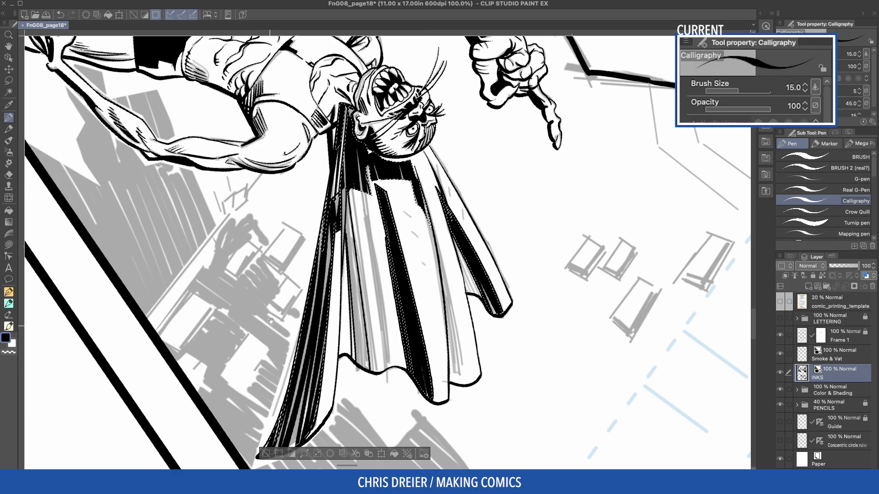
left_click_drag(270, 326, 289, 257)
left_click_drag(350, 105, 339, 197)
left_click_drag(357, 125, 312, 379)
left_click_drag(335, 225, 308, 380)
left_click_drag(328, 248, 290, 392)
left_click_drag(301, 357, 293, 384)
left_click_drag(331, 302, 310, 379)
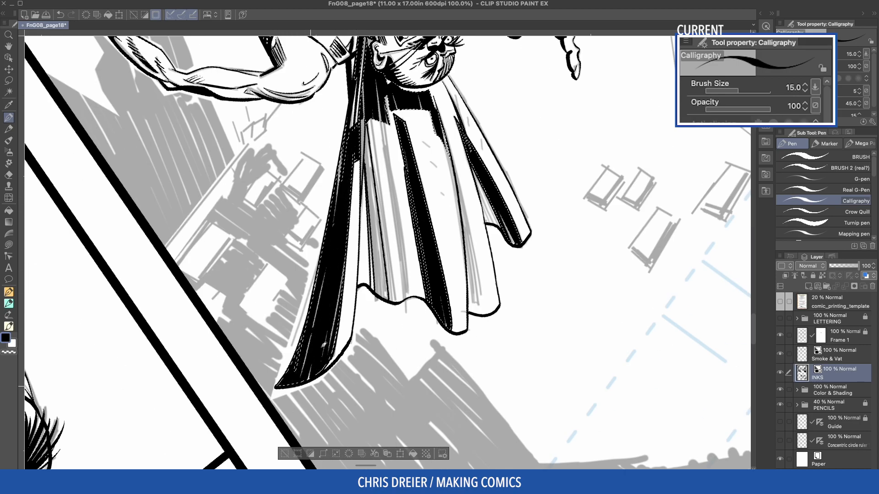
left_click_drag(341, 169, 357, 305)
left_click_drag(391, 205, 353, 324)
mouse_move(344, 381)
left_mouse_down()
mouse_move(364, 271)
mouse_move(370, 348)
left_mouse_up()
left_click_drag(349, 357, 340, 393)
left_click_drag(373, 340, 364, 375)
key("g")
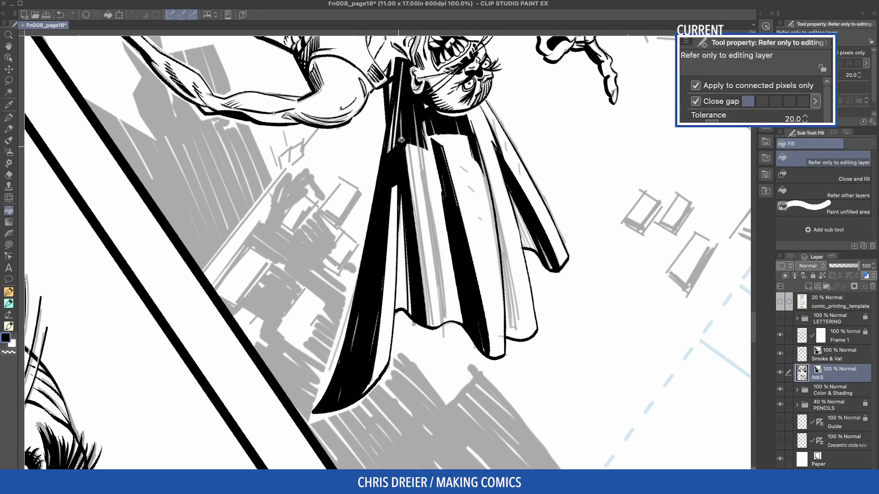
Step: Auto-select the striped section of the cape and hatch it with long G-pen fold lines at brush size 3
key("w")
left_click(432, 228)
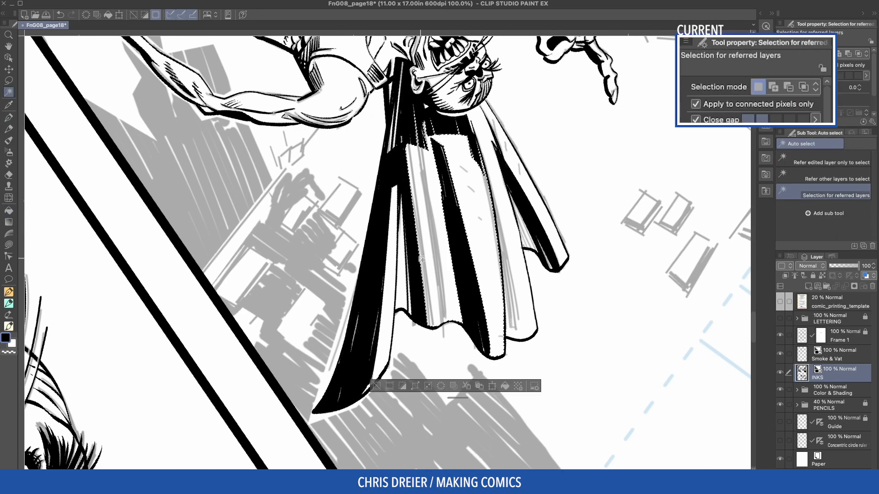
left_click(298, 173, "shift")
key("p")
left_click(855, 179)
mouse_move(538, 197)
left_mouse_down()
mouse_move(546, 268)
mouse_move(547, 257)
left_mouse_up()
left_click_drag(434, 214, 399, 365)
key("super+z")
key("bracketleft")
key("bracketleft")
mouse_move(446, 165)
left_mouse_down()
mouse_move(384, 363)
mouse_move(396, 361)
left_mouse_up()
mouse_move(458, 180)
left_mouse_down()
mouse_move(405, 357)
mouse_move(412, 350)
left_mouse_up()
Step: Auto-select the narrow panel next to the short fold and hatch its lower part with fine G-pen lines
key("w")
left_click(517, 229)
key("p")
left_click_drag(527, 238, 522, 302)
left_click_drag(527, 243, 527, 306)
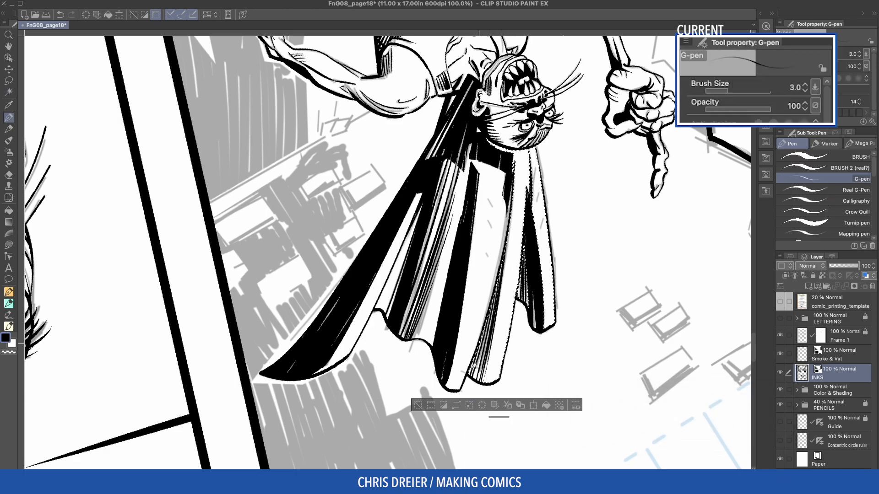
Step: Clear the selection and add short texture dashes along the white folds of the cape
key("super+d")
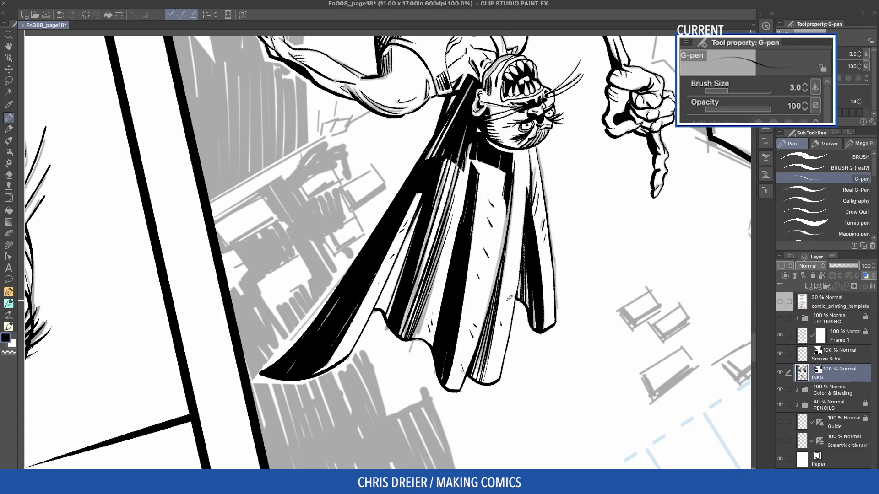
key("super+at")
key("super+minus")
key("super+minus")
left_click_drag(137, 316, 277, 184)
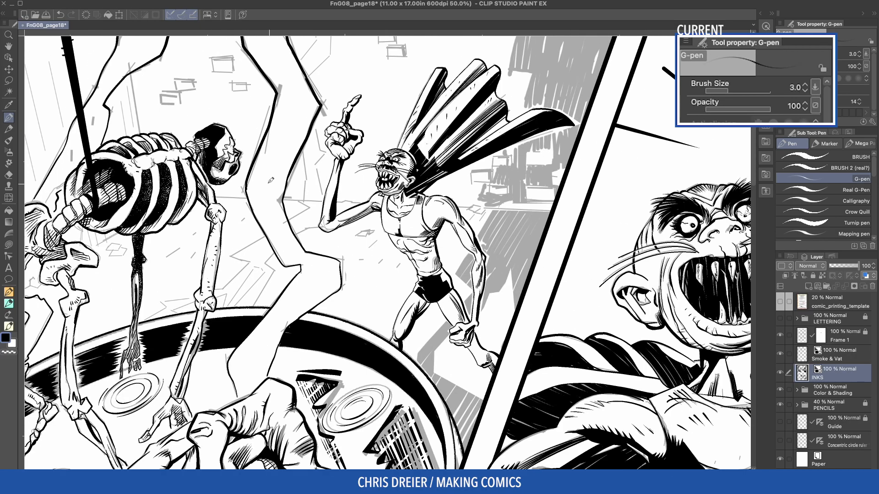